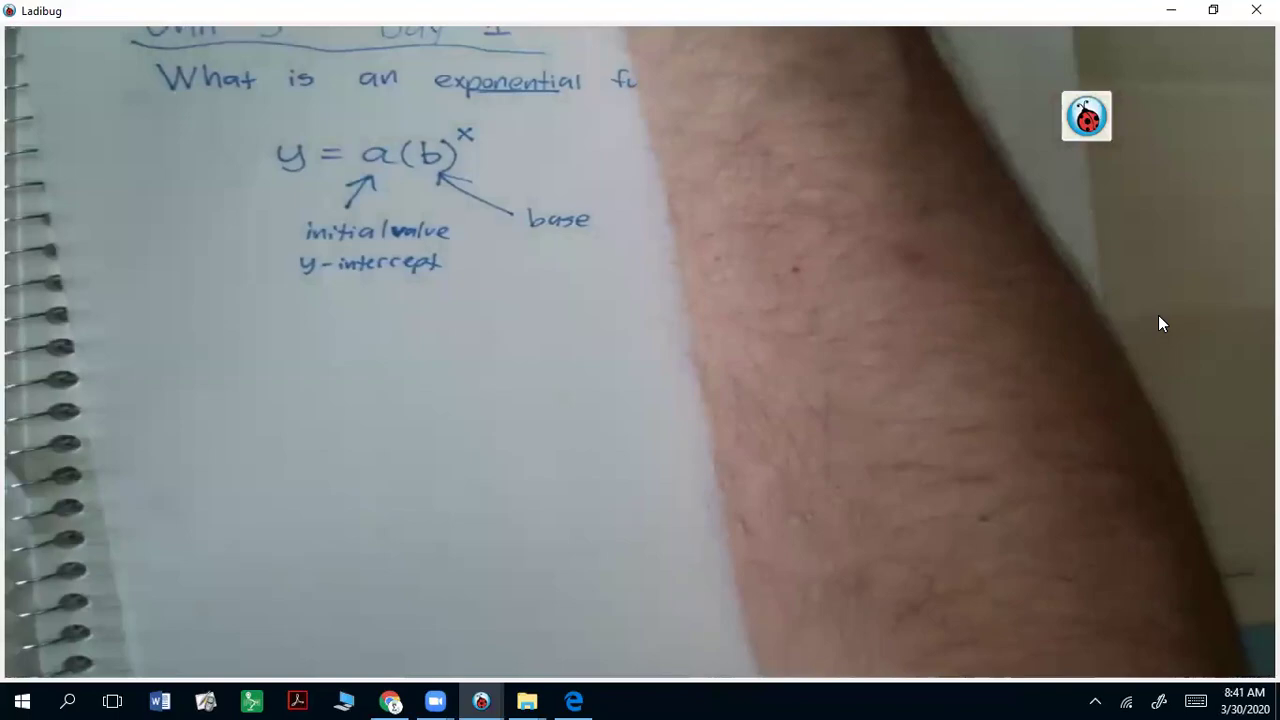
- Graph y = 1(2)^x in the browser and show its y-intercept point (0, 1)
{"action": "left_click", "coordinate": [391, 700]}
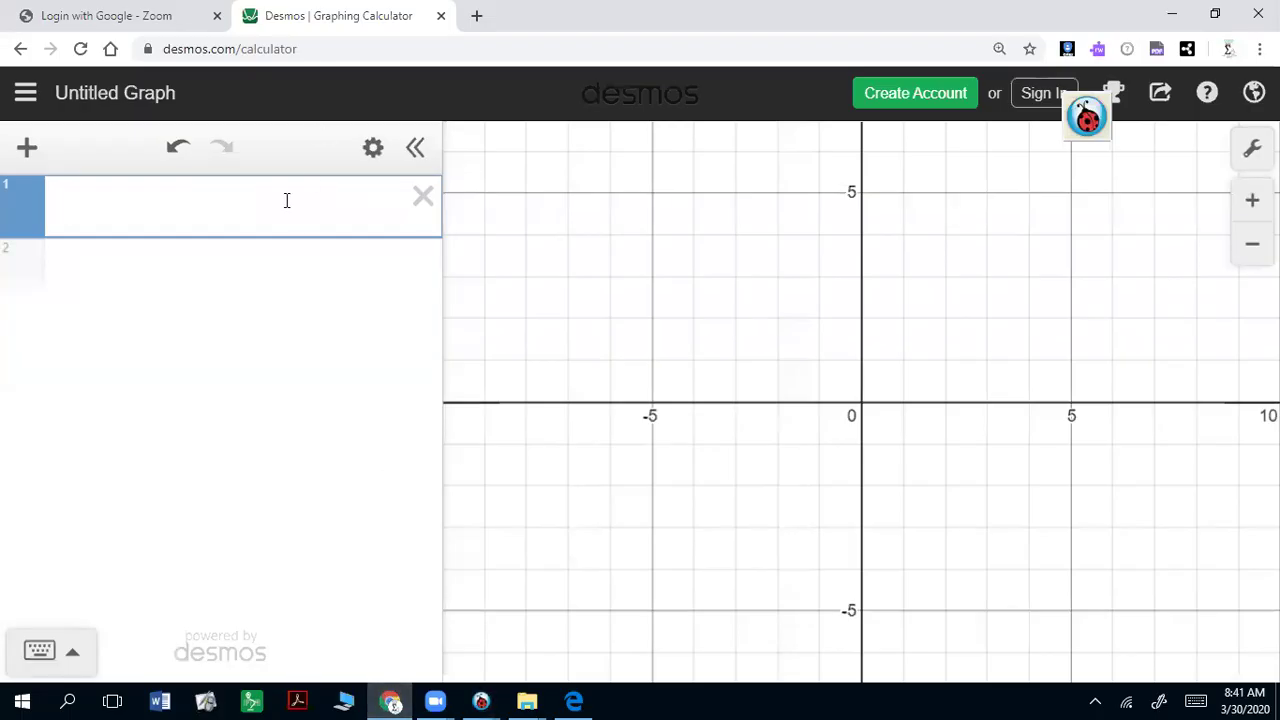
{"action": "type", "text": "y=1"}
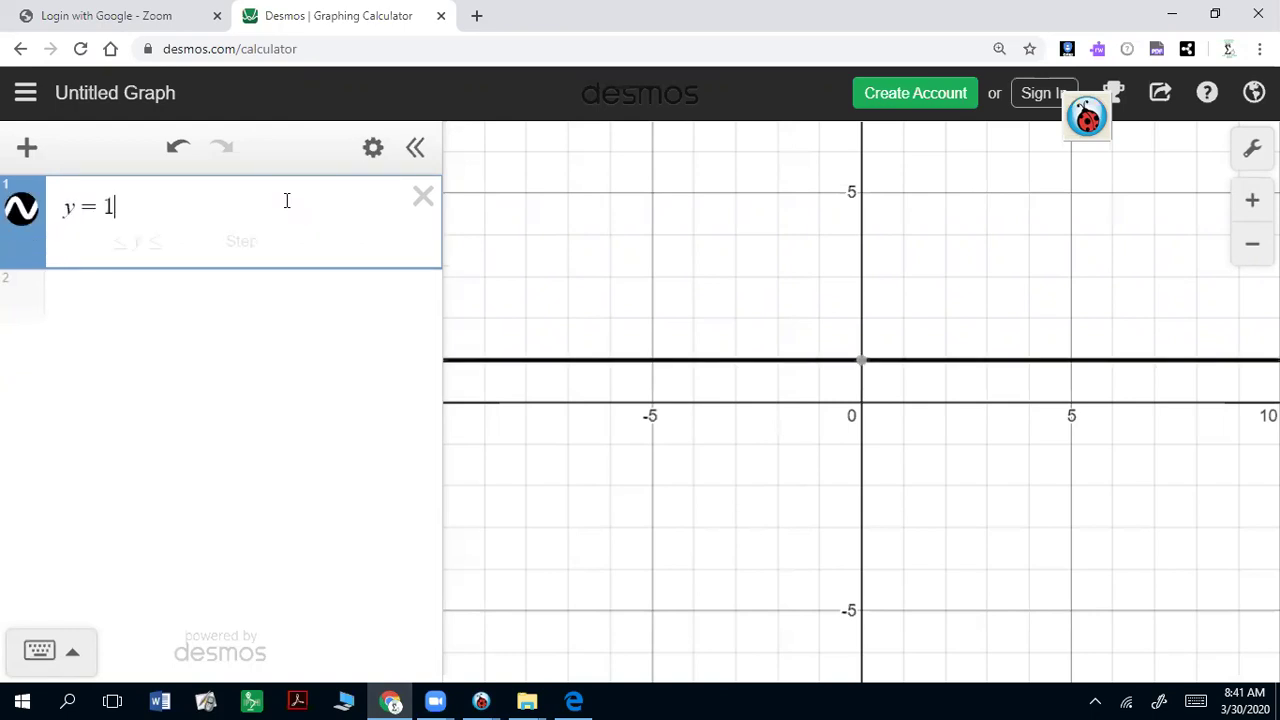
{"action": "type", "text": "(2)"}
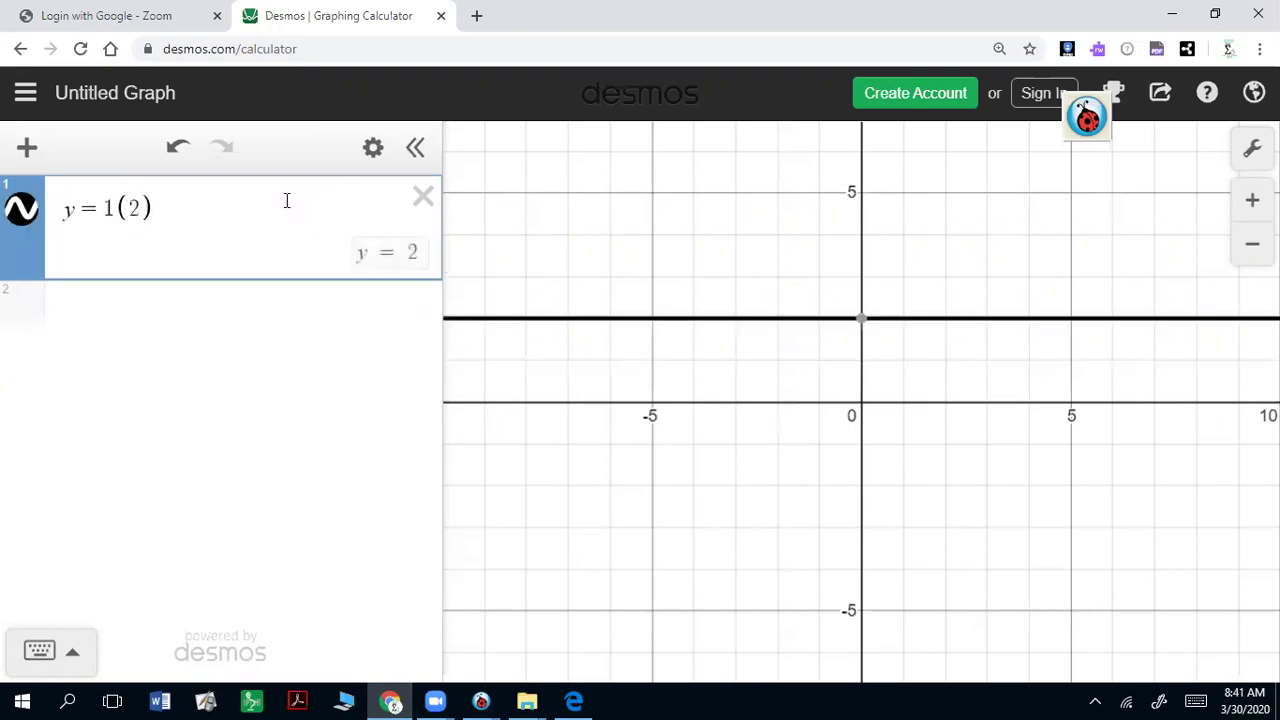
{"action": "type", "text": "^x"}
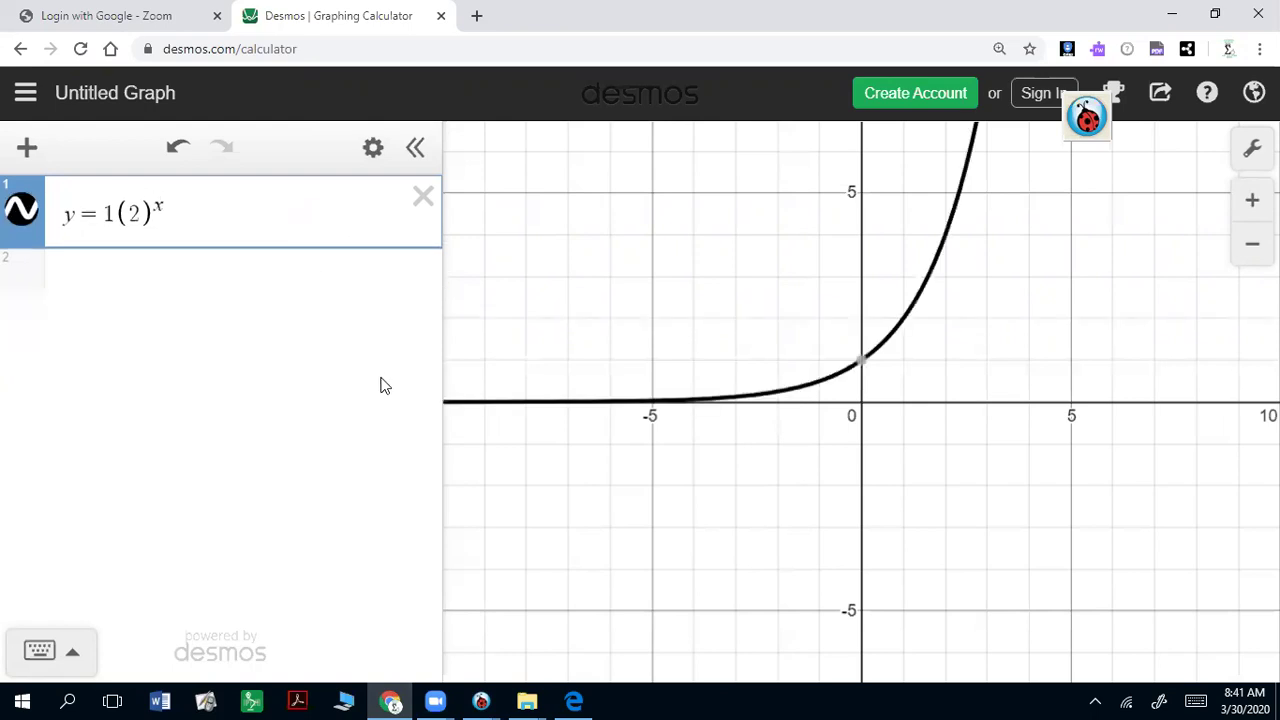
{"action": "left_click_drag", "start_coordinate": [858, 414], "coordinate": [928, 440]}
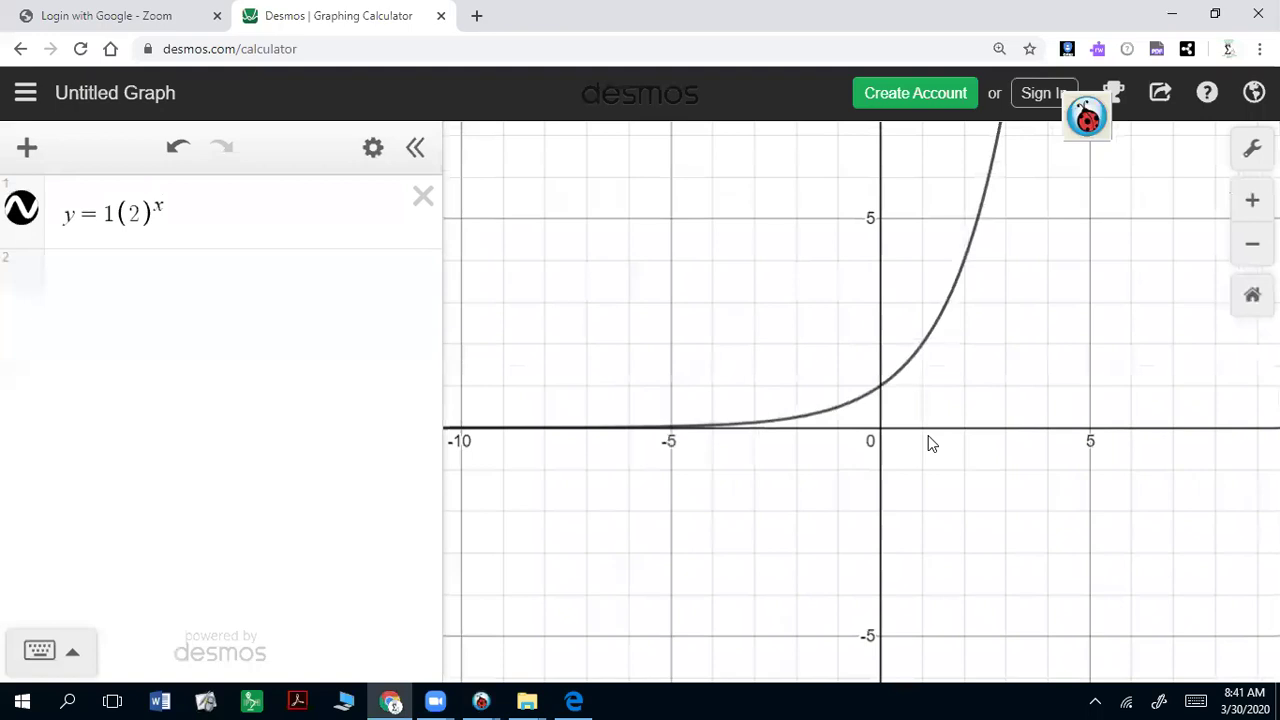
{"action": "left_click", "coordinate": [881, 393]}
{"action": "left_click", "coordinate": [881, 393]}
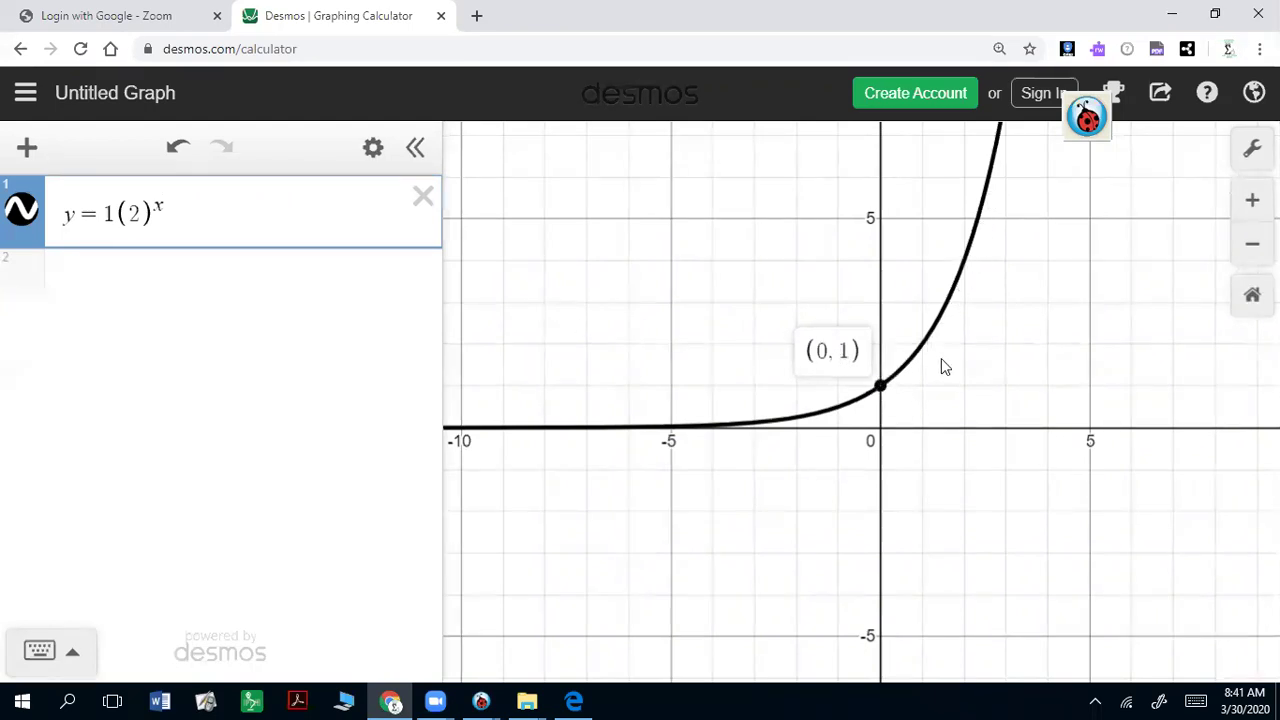
{"action": "left_click_drag", "start_coordinate": [1040, 400], "coordinate": [980, 523]}
{"action": "left_click_drag", "start_coordinate": [1057, 491], "coordinate": [1270, 120]}
{"action": "mouse_move", "coordinate": [863, 445]}
{"action": "left_mouse_down"}
{"action": "mouse_move", "coordinate": [924, 401]}
{"action": "mouse_move", "coordinate": [864, 439]}
{"action": "mouse_move", "coordinate": [855, 423]}
{"action": "left_mouse_up"}
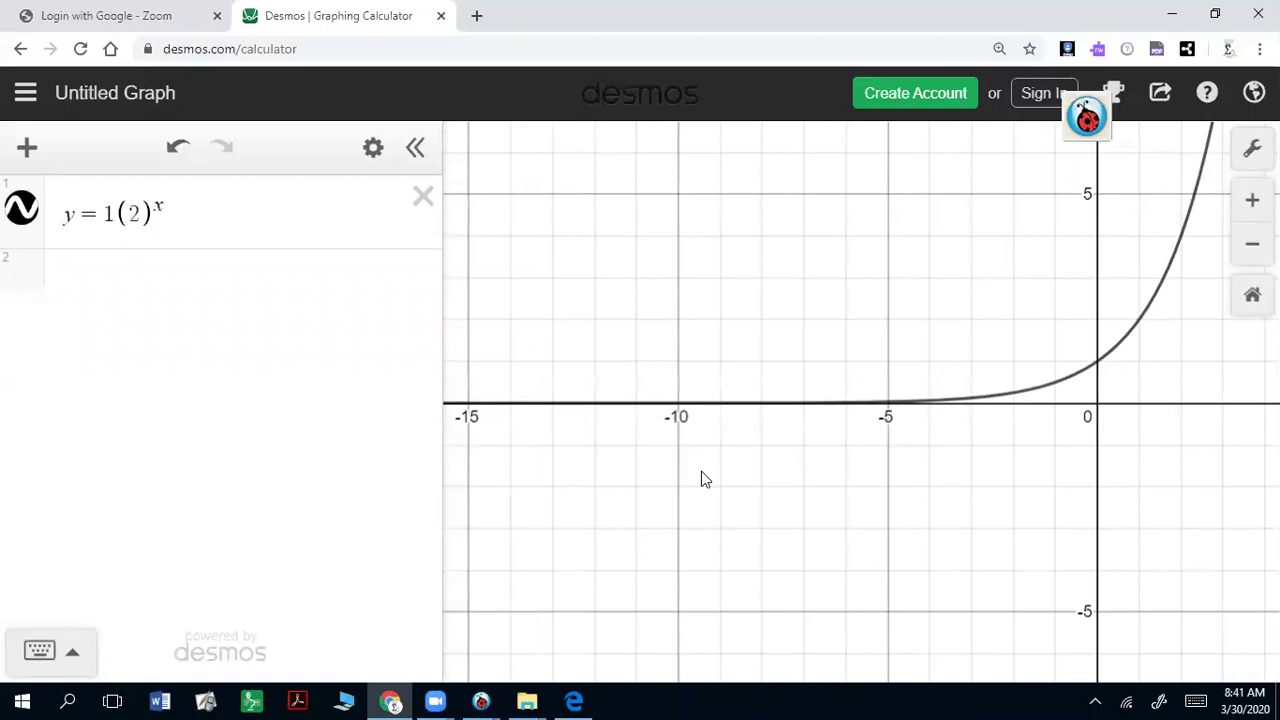
{"action": "left_click_drag", "start_coordinate": [703, 477], "coordinate": [770, 440]}
{"action": "mouse_move", "coordinate": [657, 386]}
{"action": "left_mouse_down"}
{"action": "mouse_move", "coordinate": [484, 388]}
{"action": "mouse_move", "coordinate": [927, 385]}
{"action": "mouse_move", "coordinate": [857, 388]}
{"action": "left_mouse_up"}
{"action": "left_click_drag", "start_coordinate": [1091, 510], "coordinate": [940, 555]}
{"action": "left_click_drag", "start_coordinate": [1017, 531], "coordinate": [906, 540]}
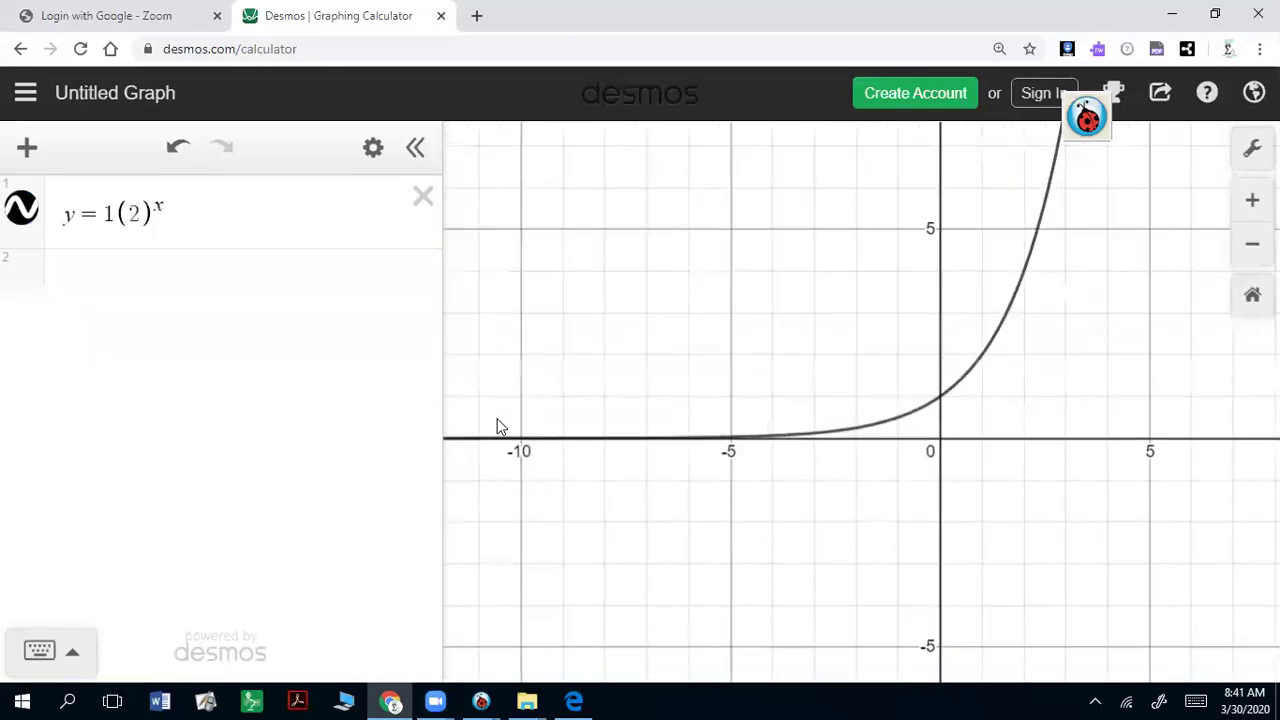
- Change the base of y = 1(b)^x to 3, then 4, then 1
{"action": "double_click", "coordinate": [134, 213]}
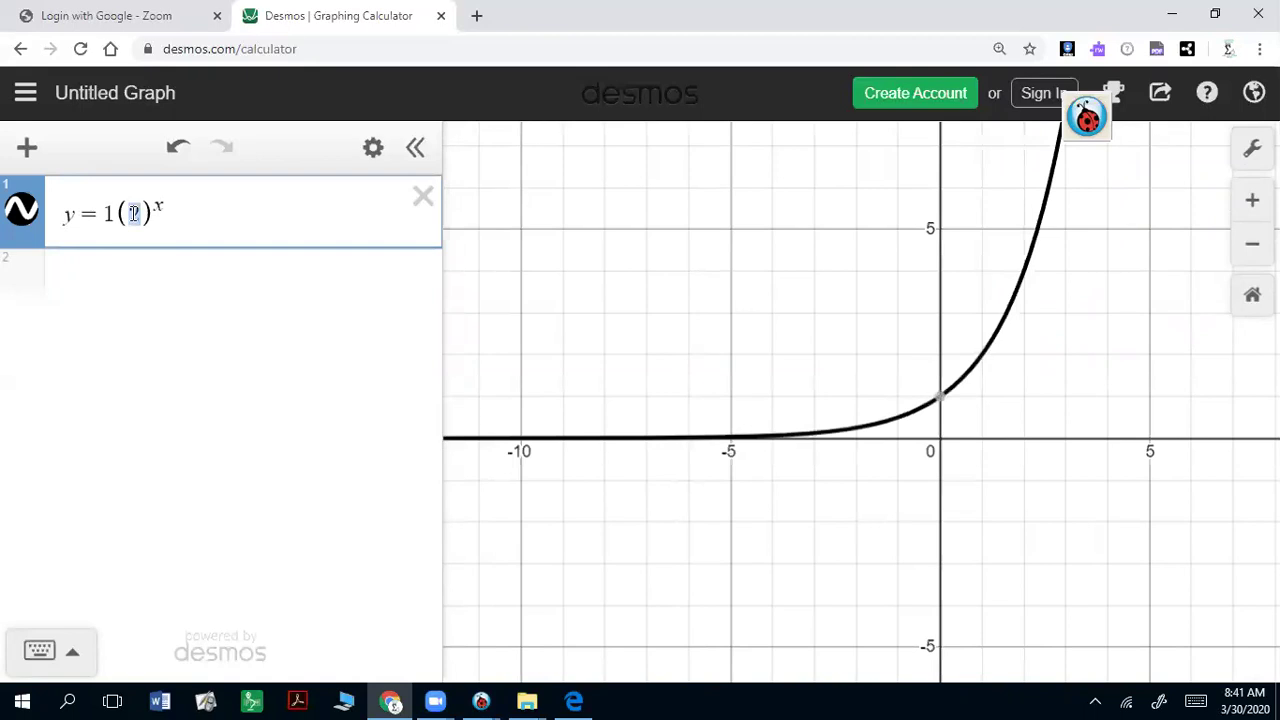
{"action": "type", "text": "3"}
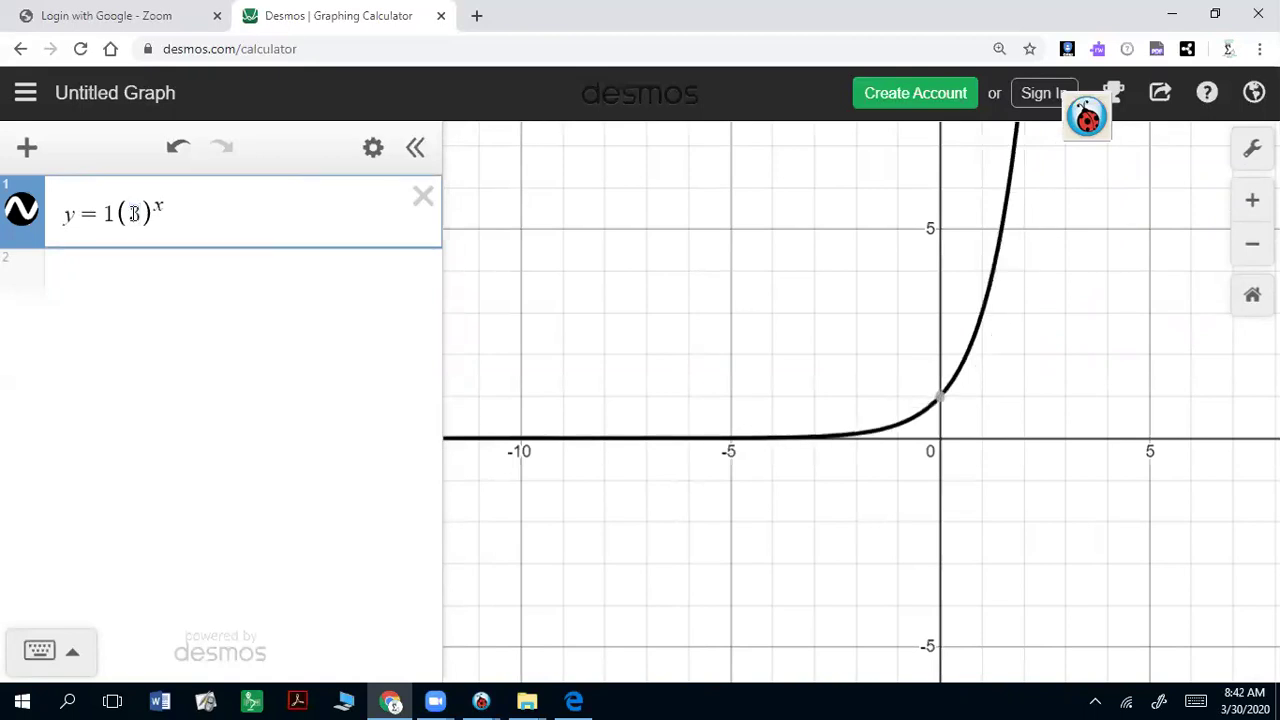
{"action": "double_click", "coordinate": [135, 214]}
{"action": "type", "text": "4"}
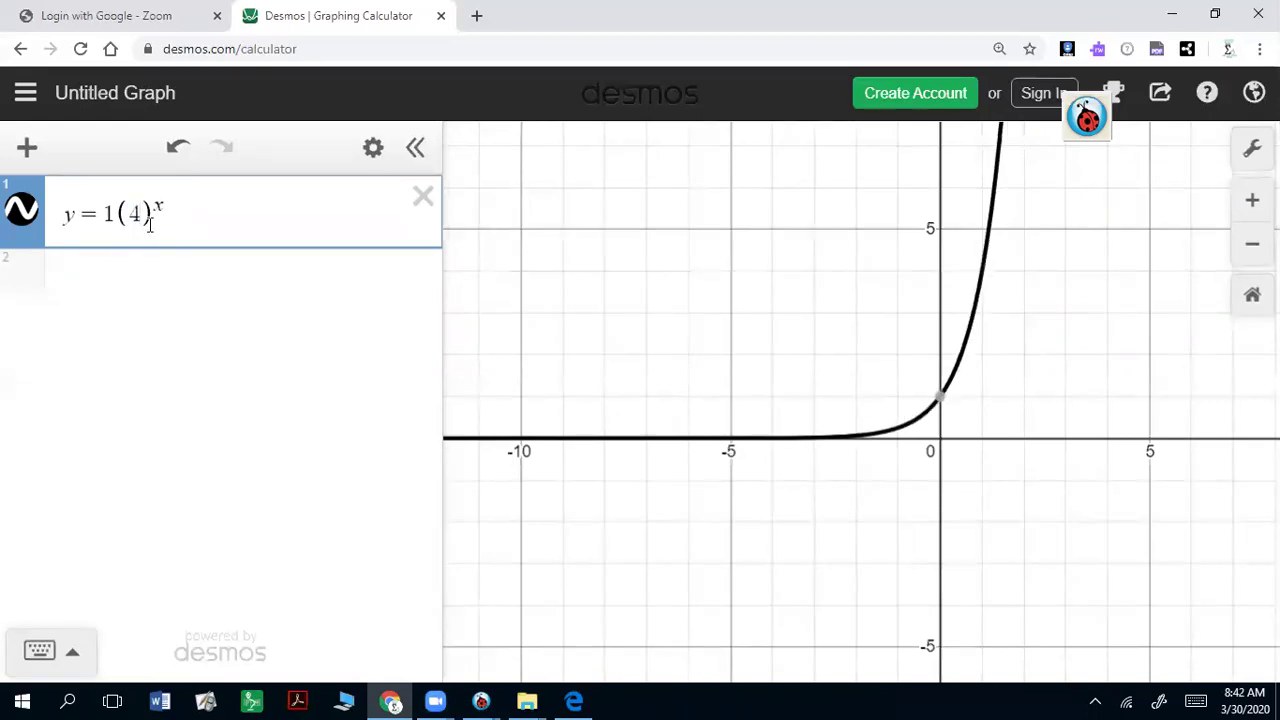
{"action": "double_click", "coordinate": [135, 214]}
{"action": "type", "text": "2"}
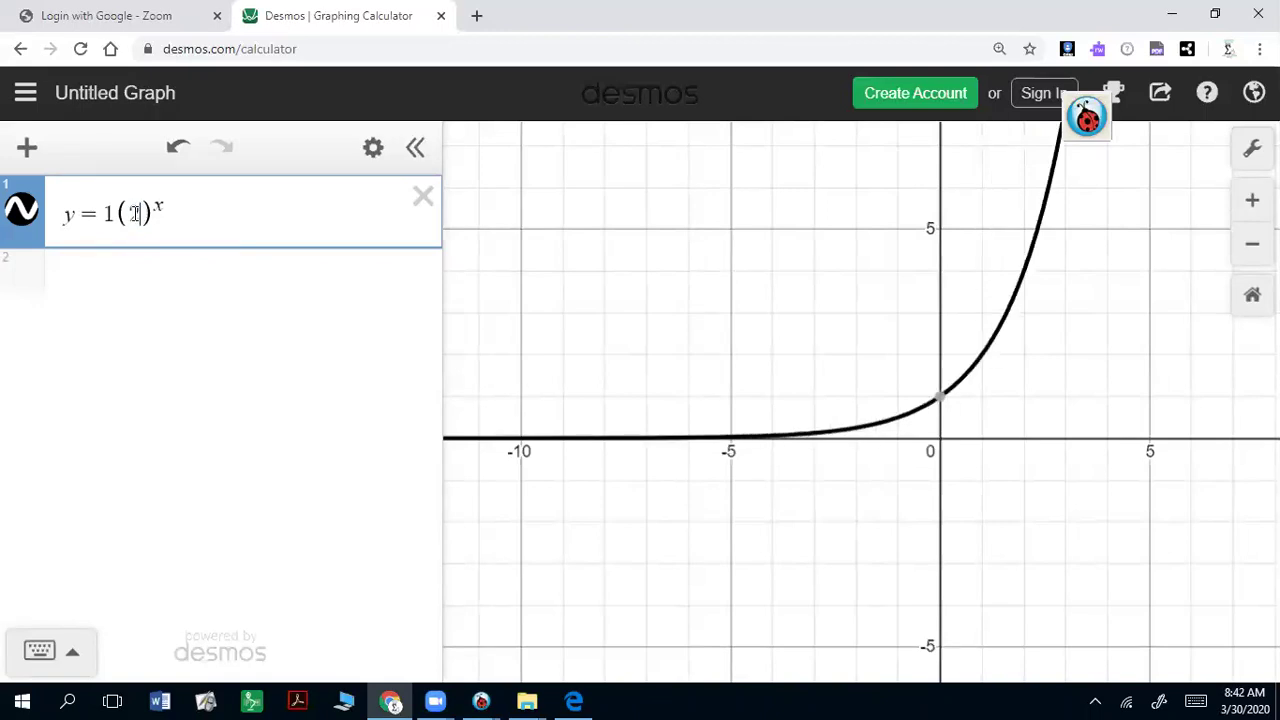
{"action": "type", "text": "1"}
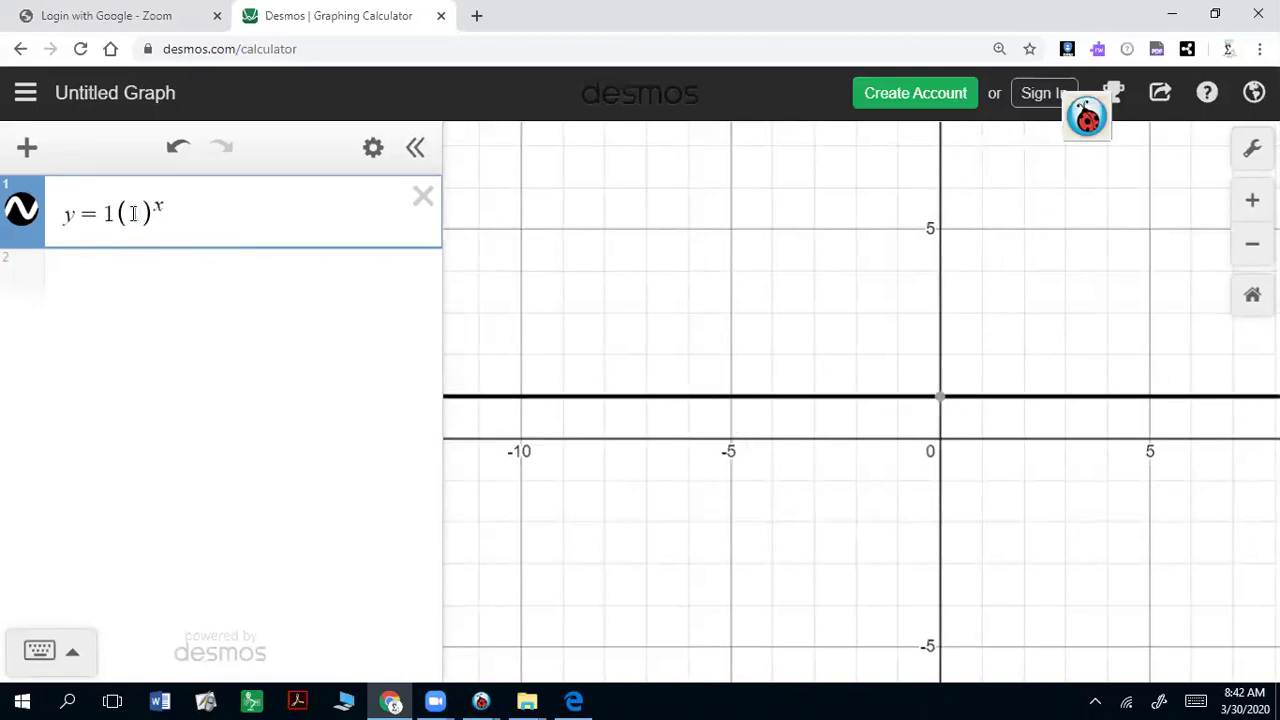
- Try bases 1.1 and 1.2, then set the base to 0.9 and zoom out
{"action": "double_click", "coordinate": [135, 214]}
{"action": "type", "text": ".1"}
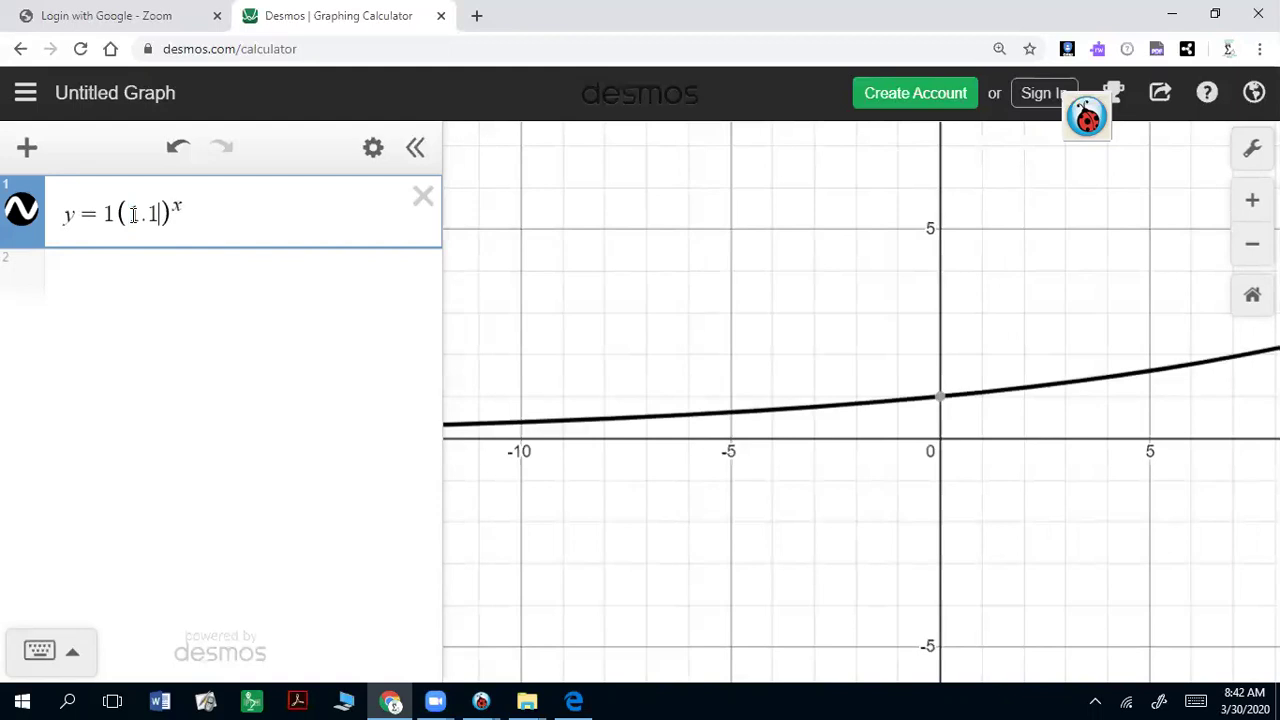
{"action": "key", "text": "BackSpace"}
{"action": "type", "text": "2"}
{"action": "key", "text": "BackSpace"}
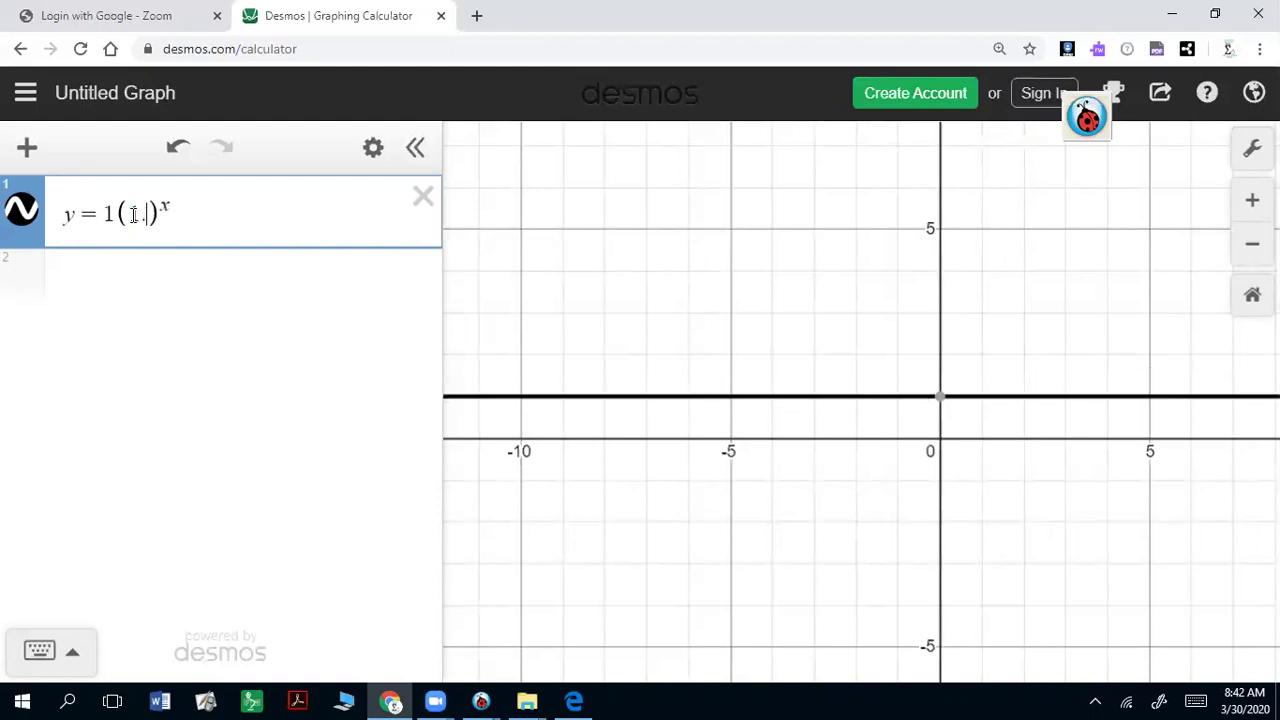
{"action": "key", "text": "BackSpace"}
{"action": "key", "text": "BackSpace"}
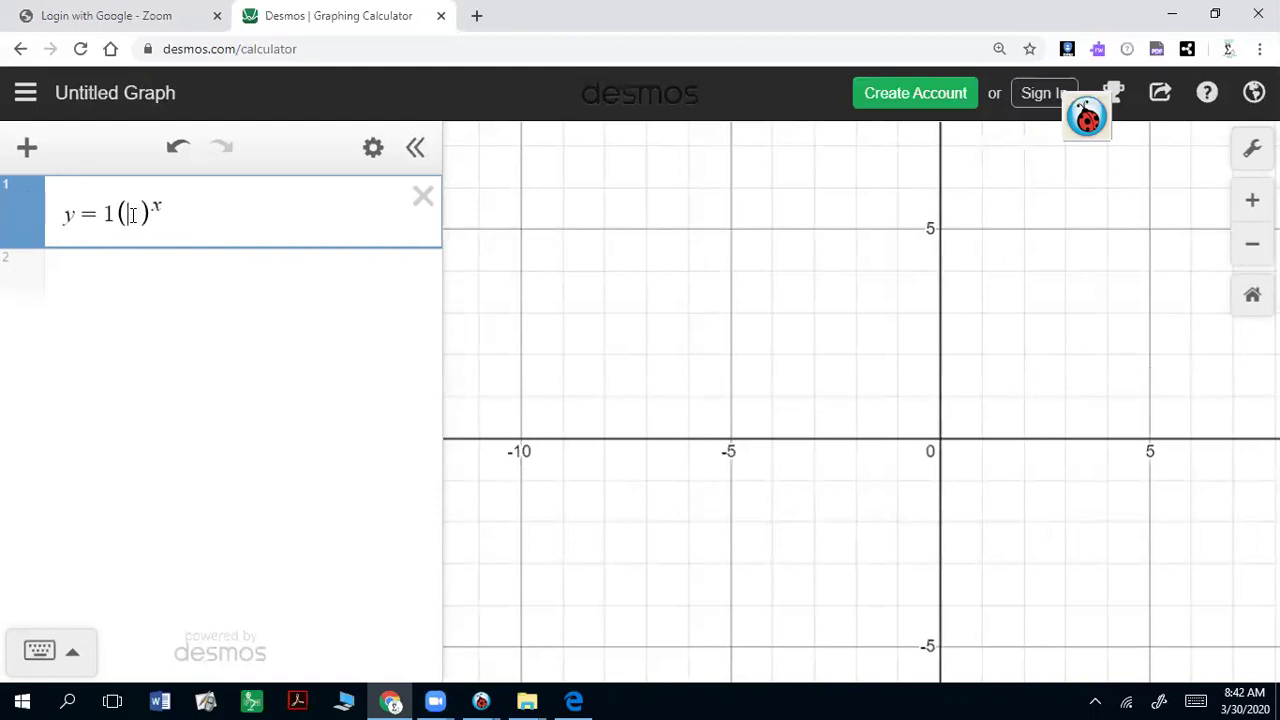
{"action": "type", "text": "0.9"}
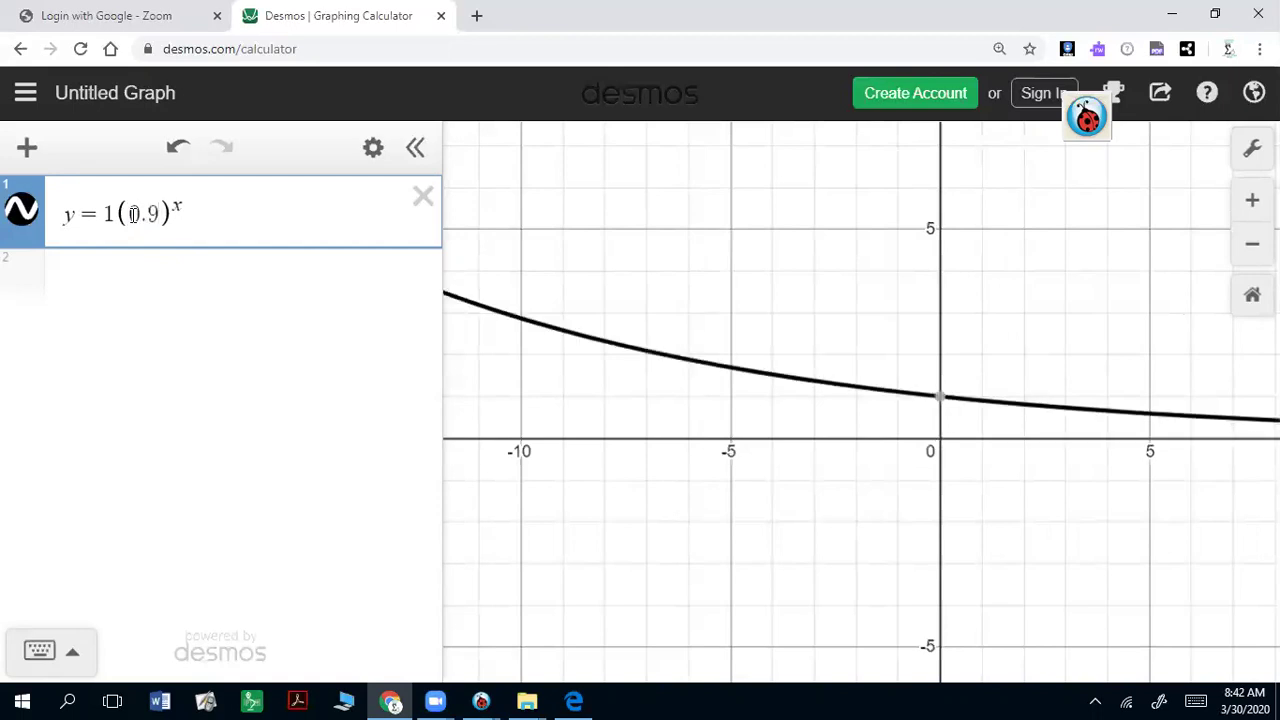
{"action": "left_click", "coordinate": [903, 494]}
{"action": "scroll", "coordinate": [924, 495], "scroll_direction": "down", "scroll_amount": 5}
{"action": "scroll", "coordinate": [928, 498], "scroll_direction": "down", "scroll_amount": 3}
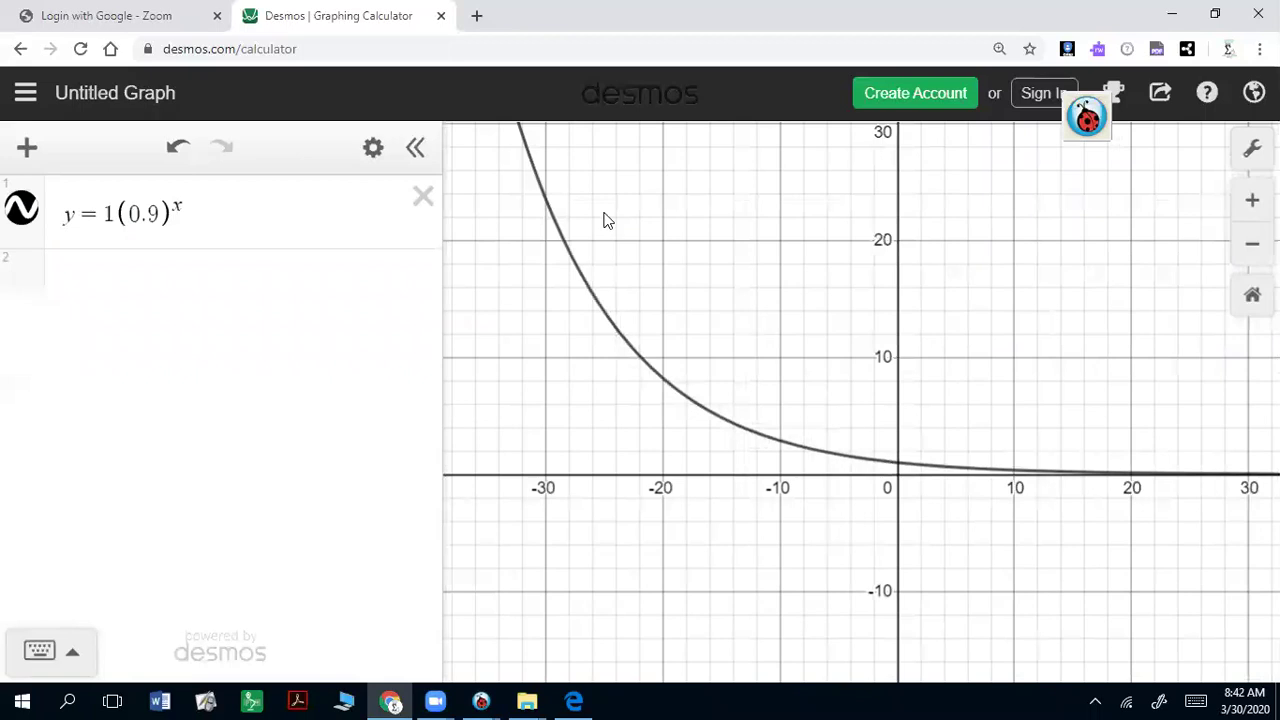
- Step the base down from 0.9 through 0.8, 0.7, 0.6 and 0.4
{"action": "left_click", "coordinate": [161, 211]}
{"action": "key", "text": "BackSpace"}
{"action": "type", "text": "8"}
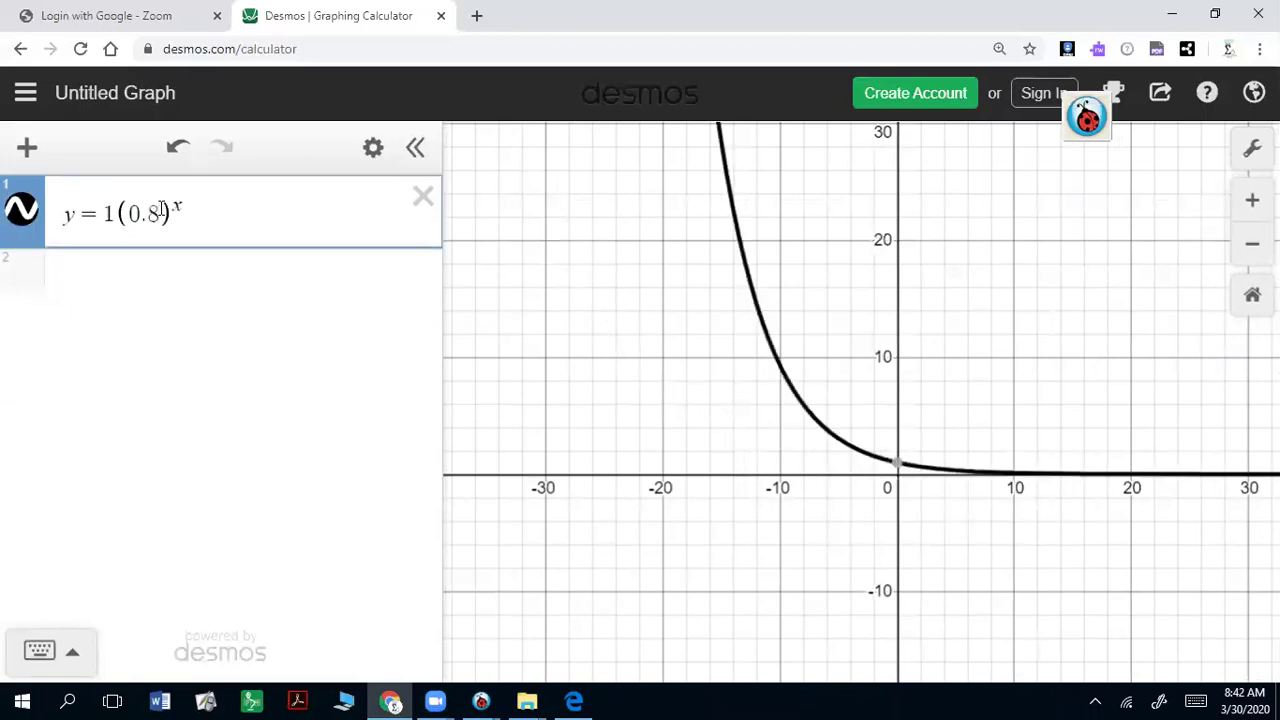
{"action": "key", "text": "BackSpace"}
{"action": "type", "text": "7"}
{"action": "key", "text": "BackSpace"}
{"action": "type", "text": "6"}
{"action": "key", "text": "BackSpace"}
{"action": "type", "text": "4"}
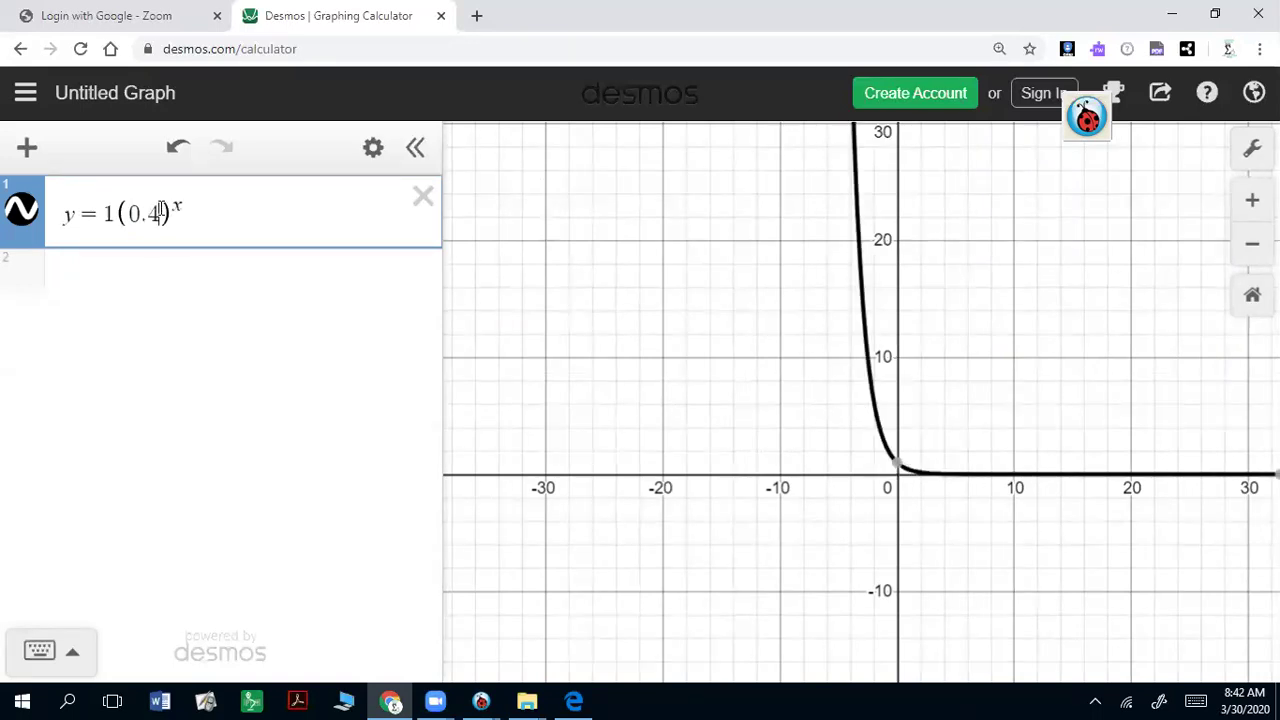
{"action": "key", "text": "BackSpace"}
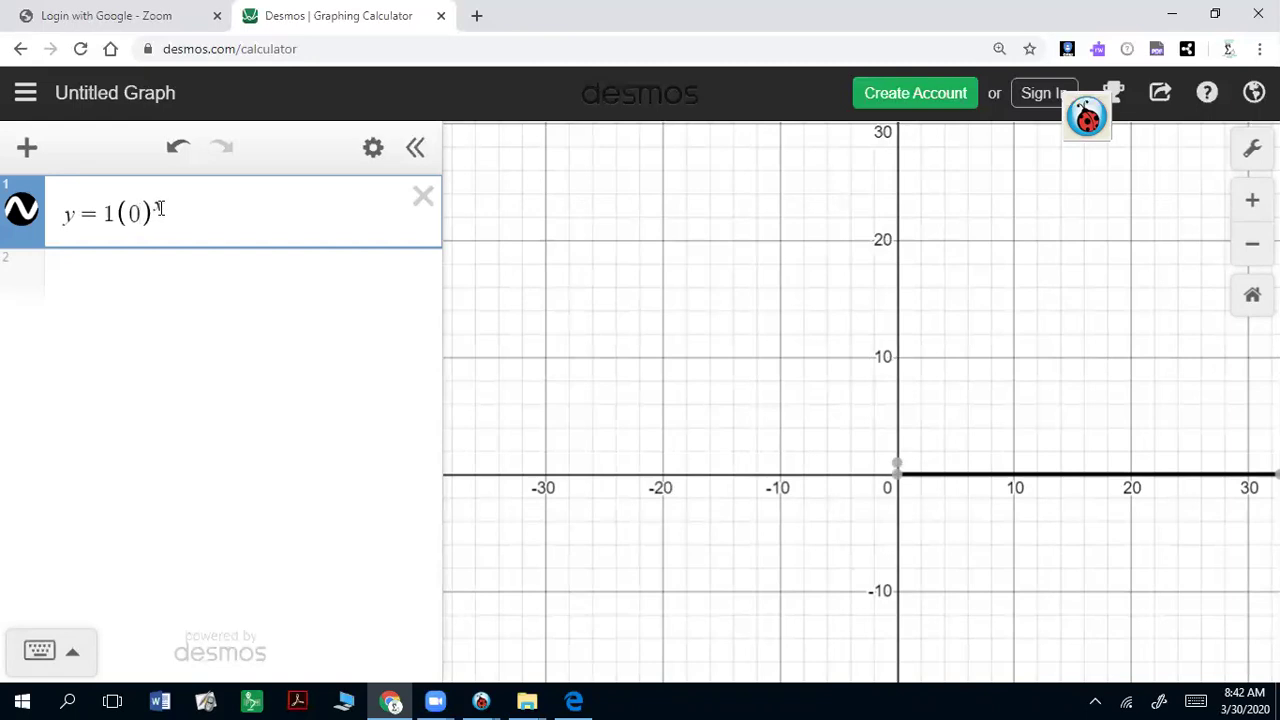
- Change the base to 0.01, then to 1
{"action": "type", "text": ".01"}
{"action": "key", "text": "BackSpace"}
{"action": "type", "text": "01"}
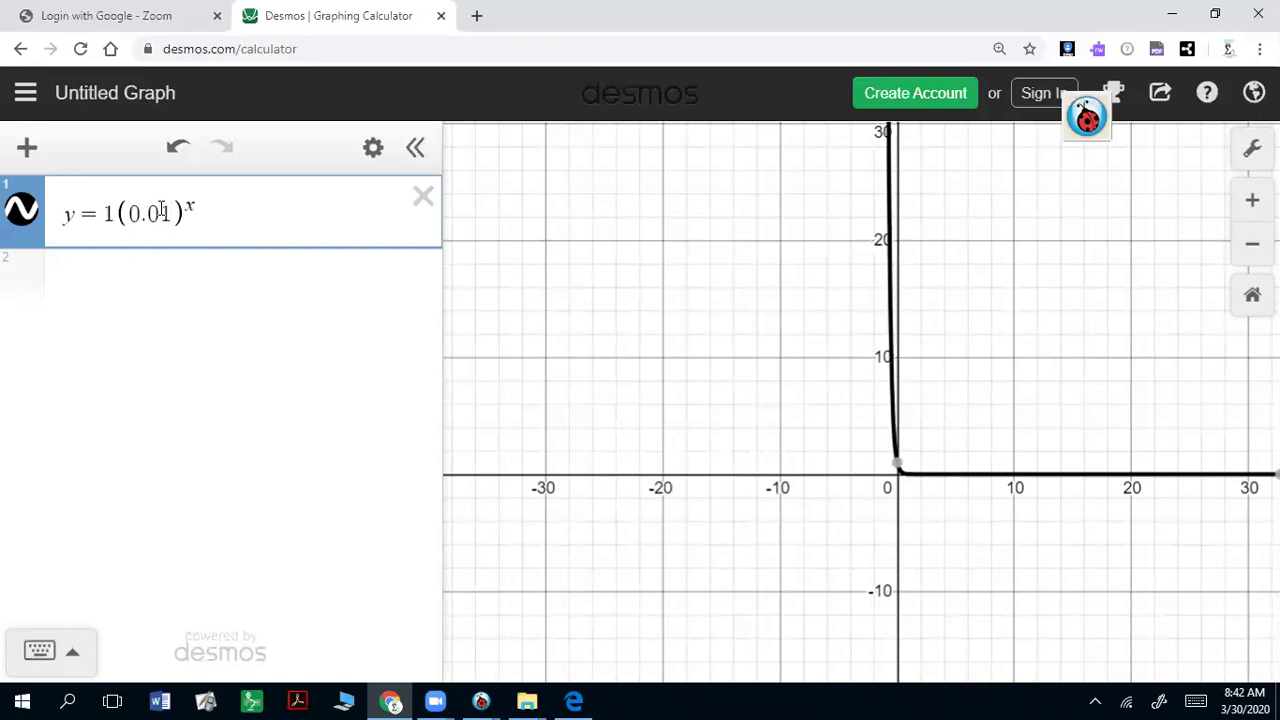
{"action": "key", "text": "BackSpace"}
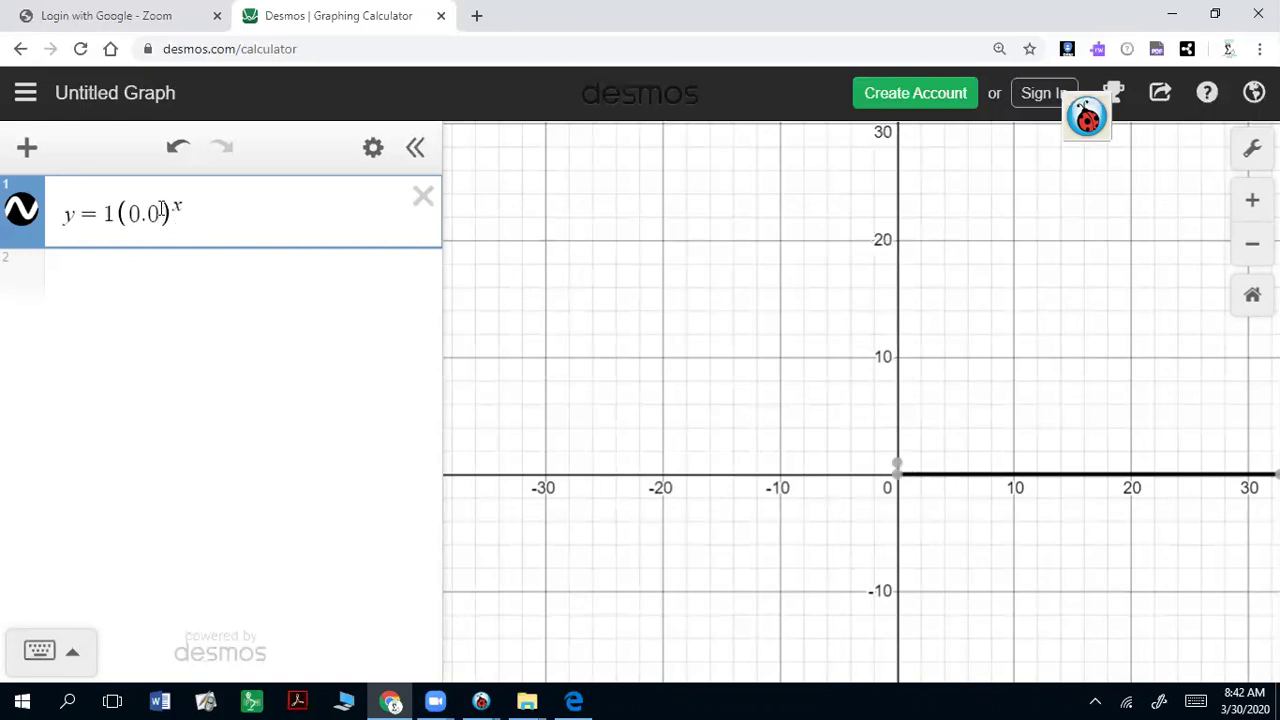
{"action": "key", "text": "BackSpace"}
{"action": "key", "text": "BackSpace"}
{"action": "key", "text": "BackSpace"}
{"action": "type", "text": "1"}
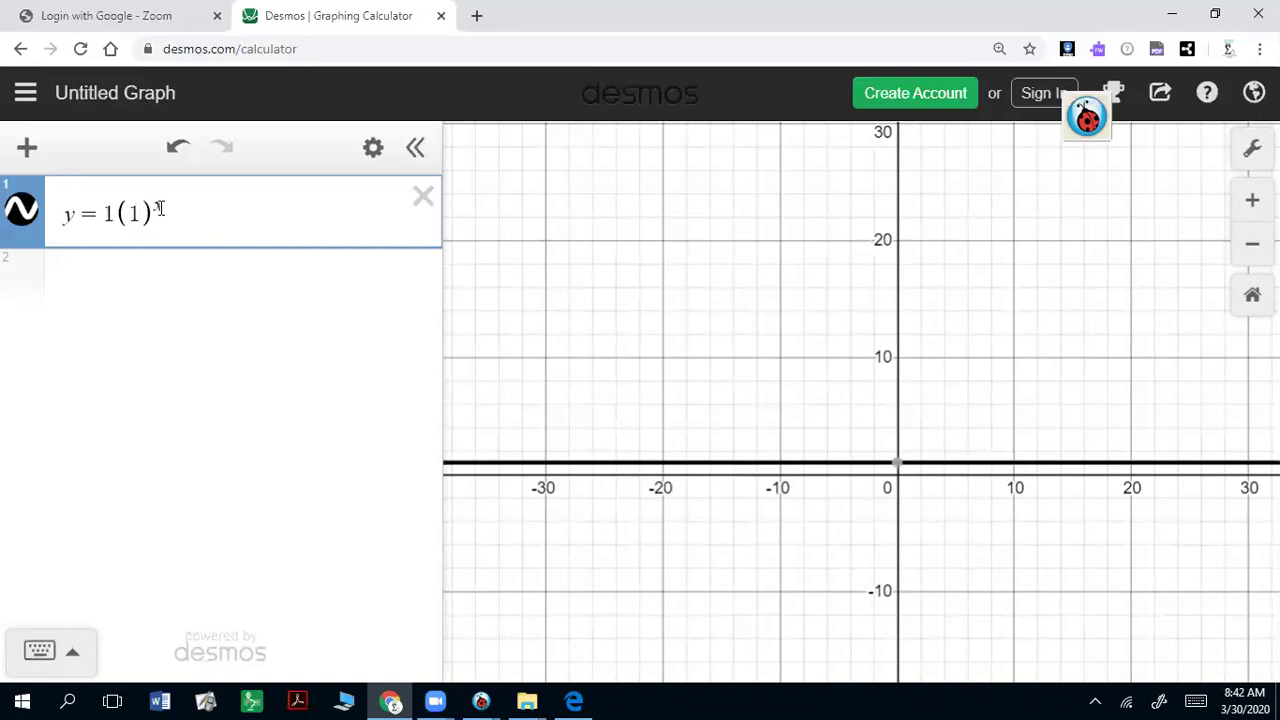
- Set both the base and the coefficient to 2, giving y = 2(2)^x
{"action": "key", "text": "BackSpace"}
{"action": "type", "text": "2"}
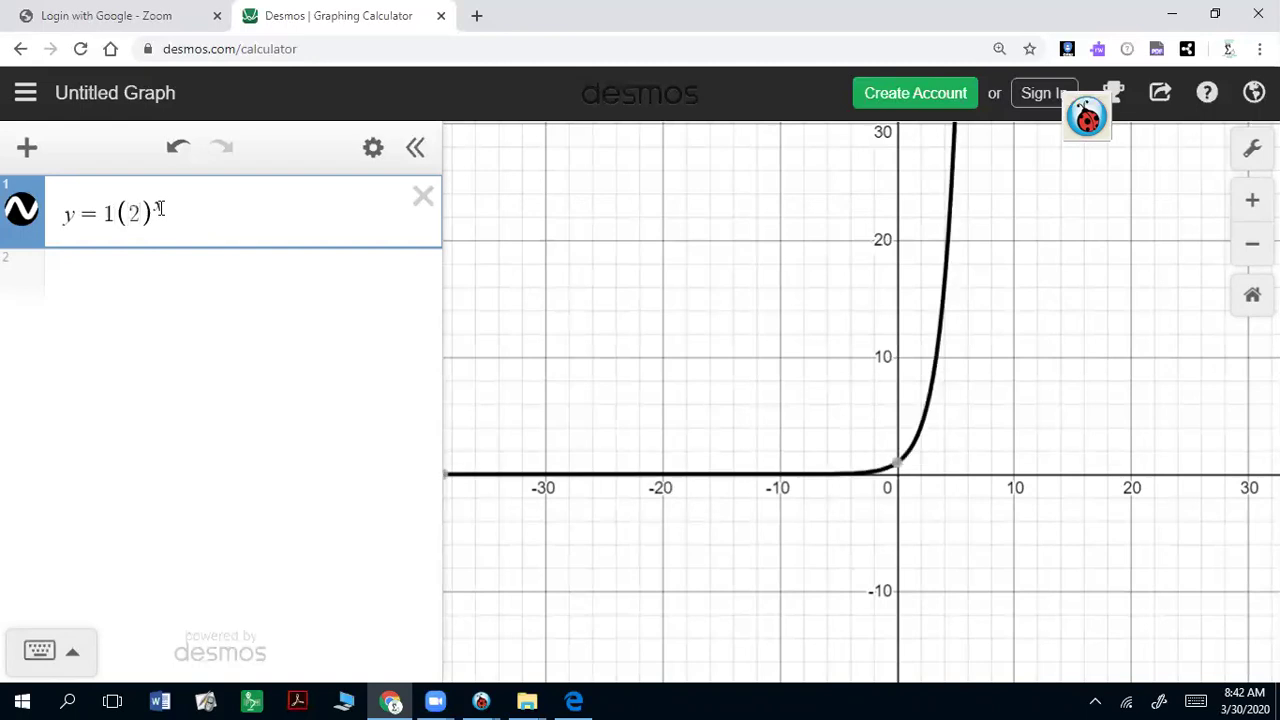
{"action": "key", "text": "BackSpace"}
{"action": "type", "text": "2"}
{"action": "mouse_move", "coordinate": [900, 457]}
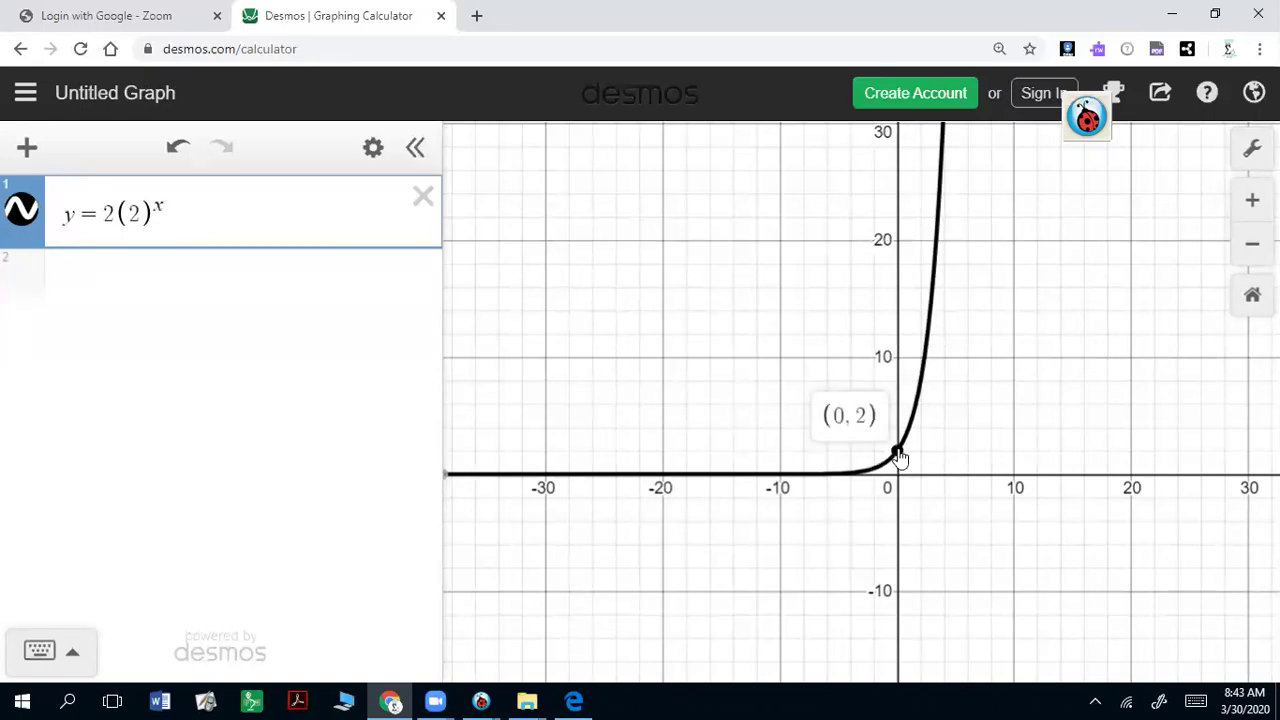
- Change the initial value to 3, giving y = 3(2)^x
{"action": "left_click", "coordinate": [116, 212]}
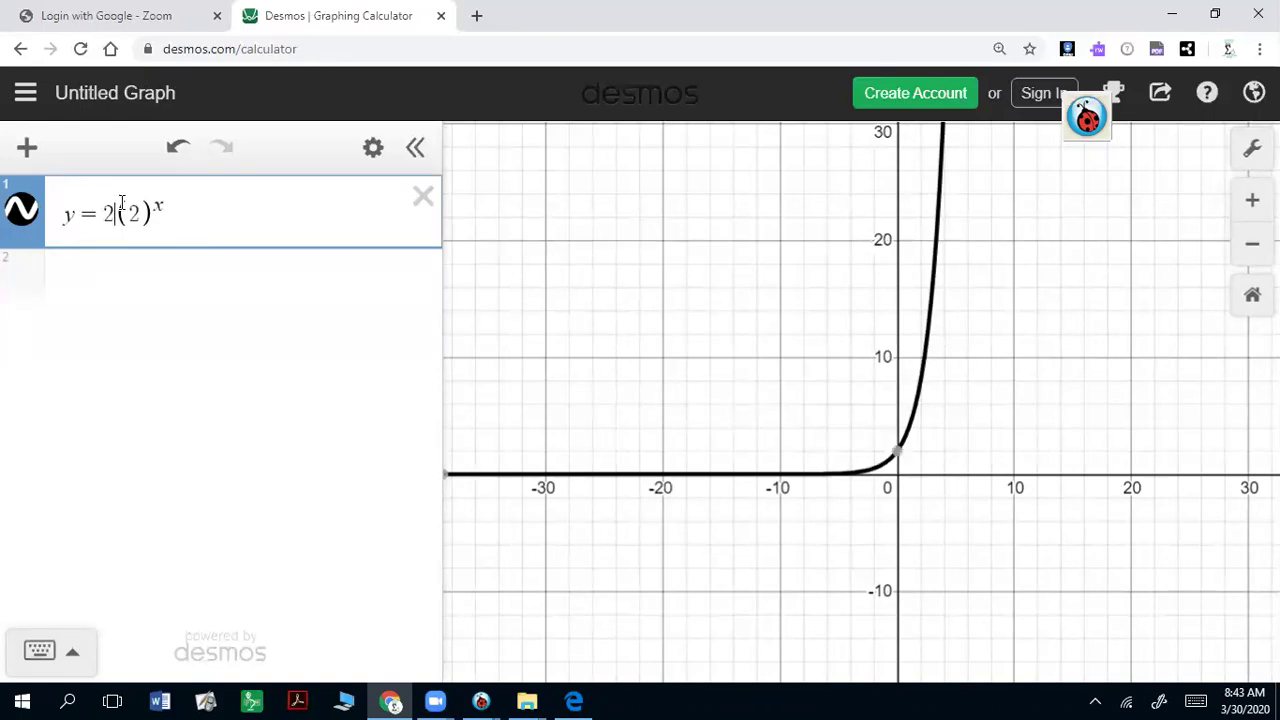
{"action": "key", "text": "BackSpace"}
{"action": "type", "text": "3"}
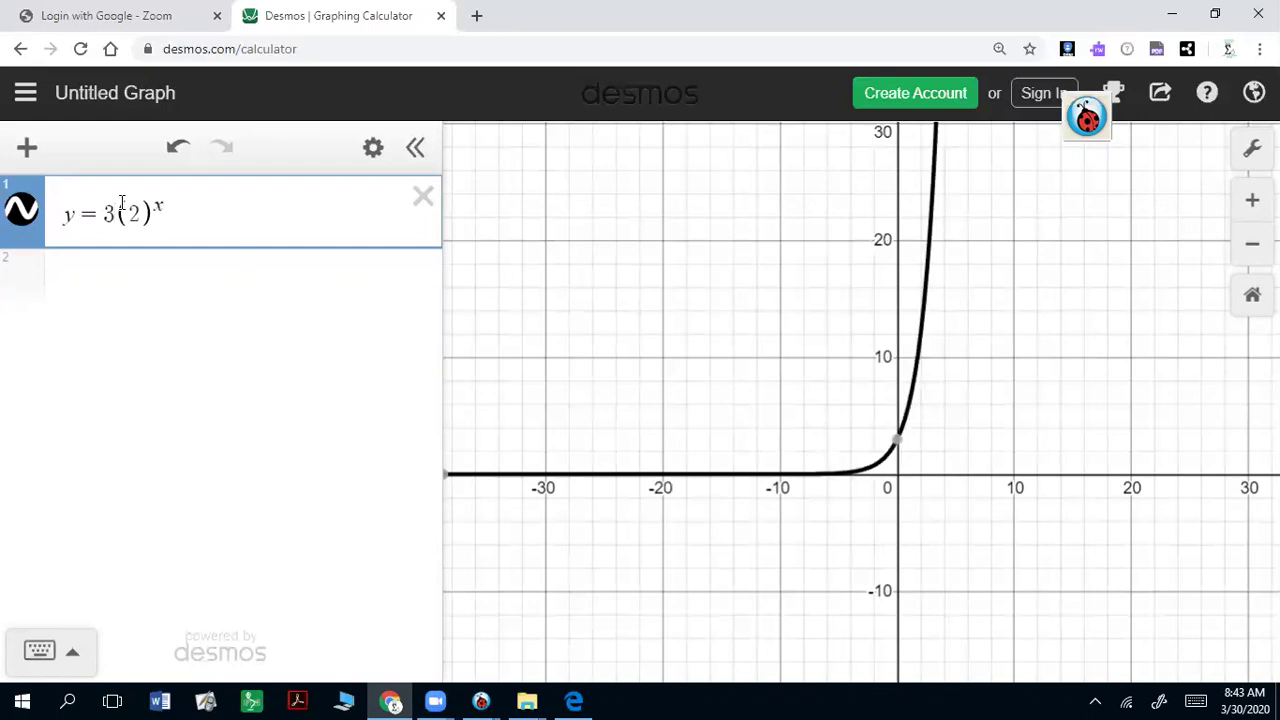
{"action": "mouse_move", "coordinate": [900, 445]}
- Change the initial value to 6, check the (0, 6) intercept, then set it to -5
{"action": "left_click_drag", "start_coordinate": [116, 206], "coordinate": [107, 209]}
{"action": "key", "text": "BackSpace"}
{"action": "type", "text": "6"}
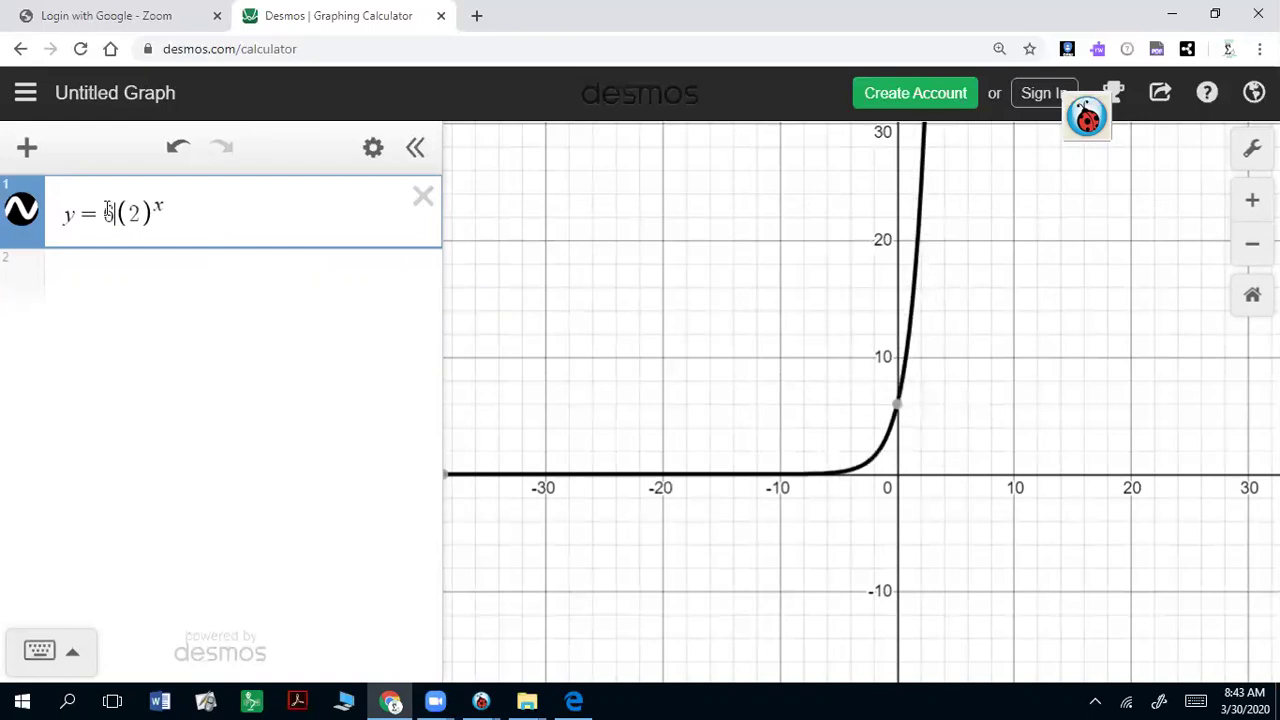
{"action": "left_click", "coordinate": [897, 406]}
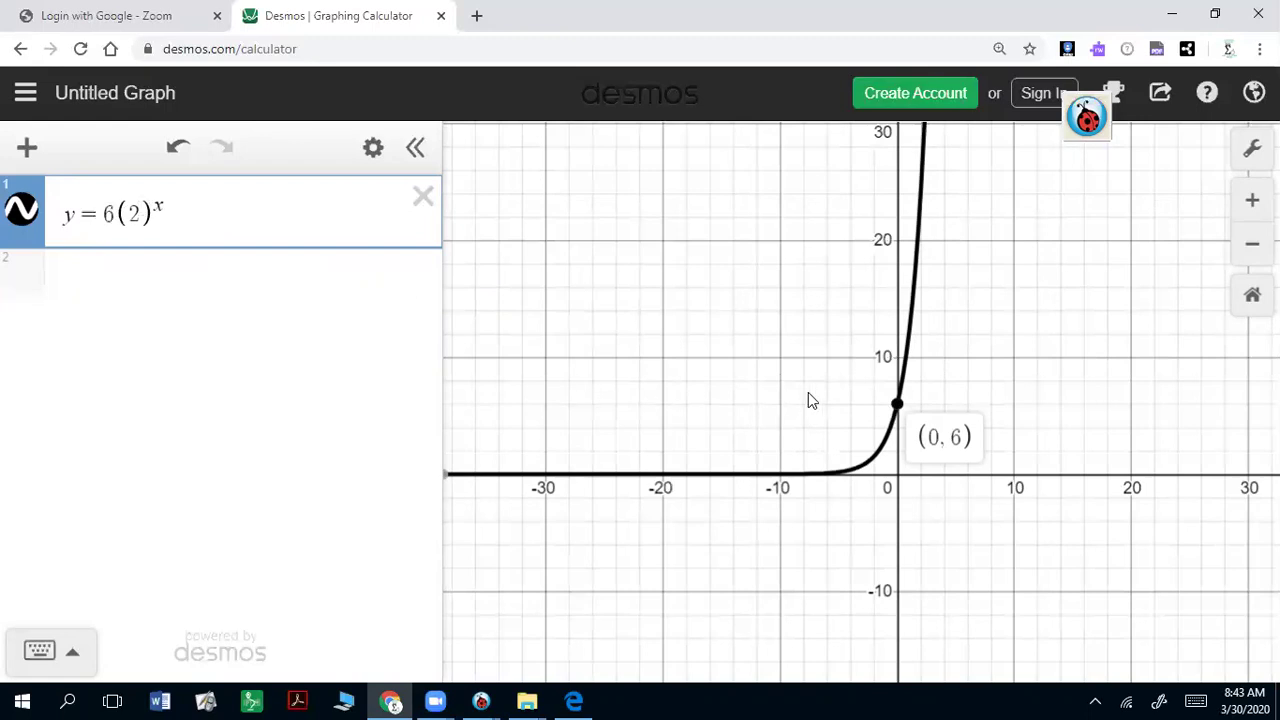
{"action": "double_click", "coordinate": [108, 215]}
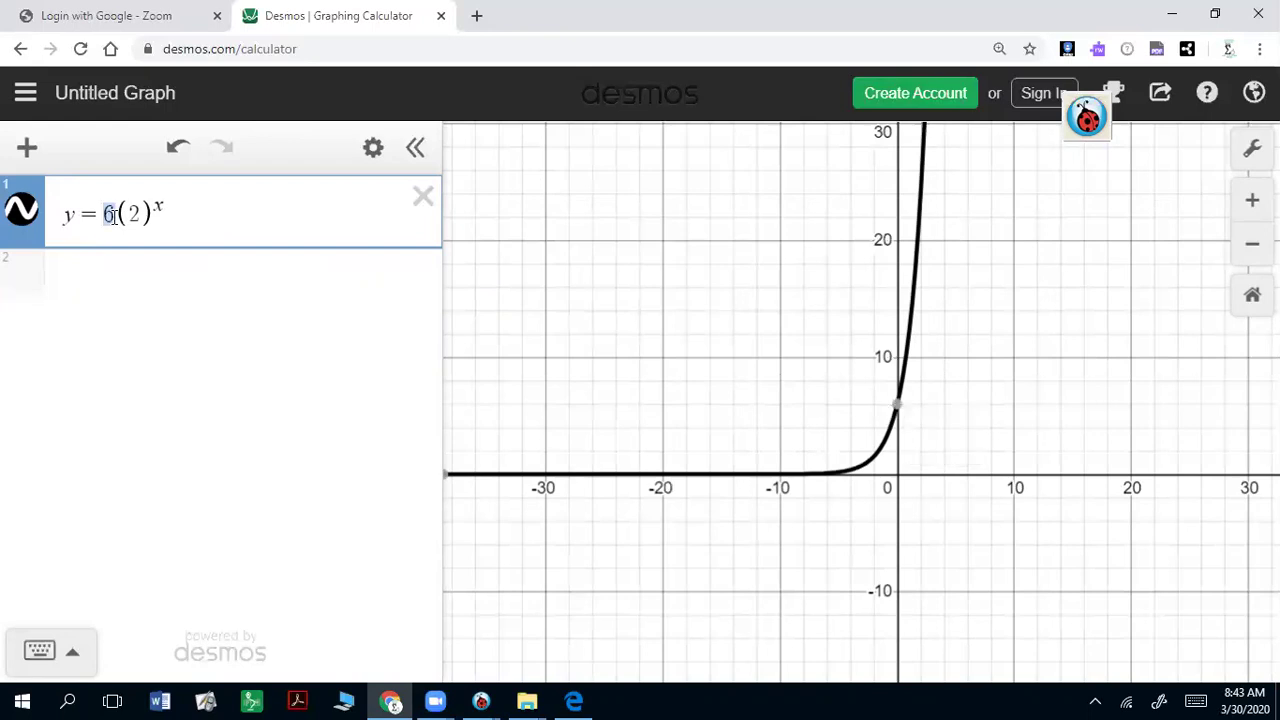
{"action": "type", "text": "-5"}
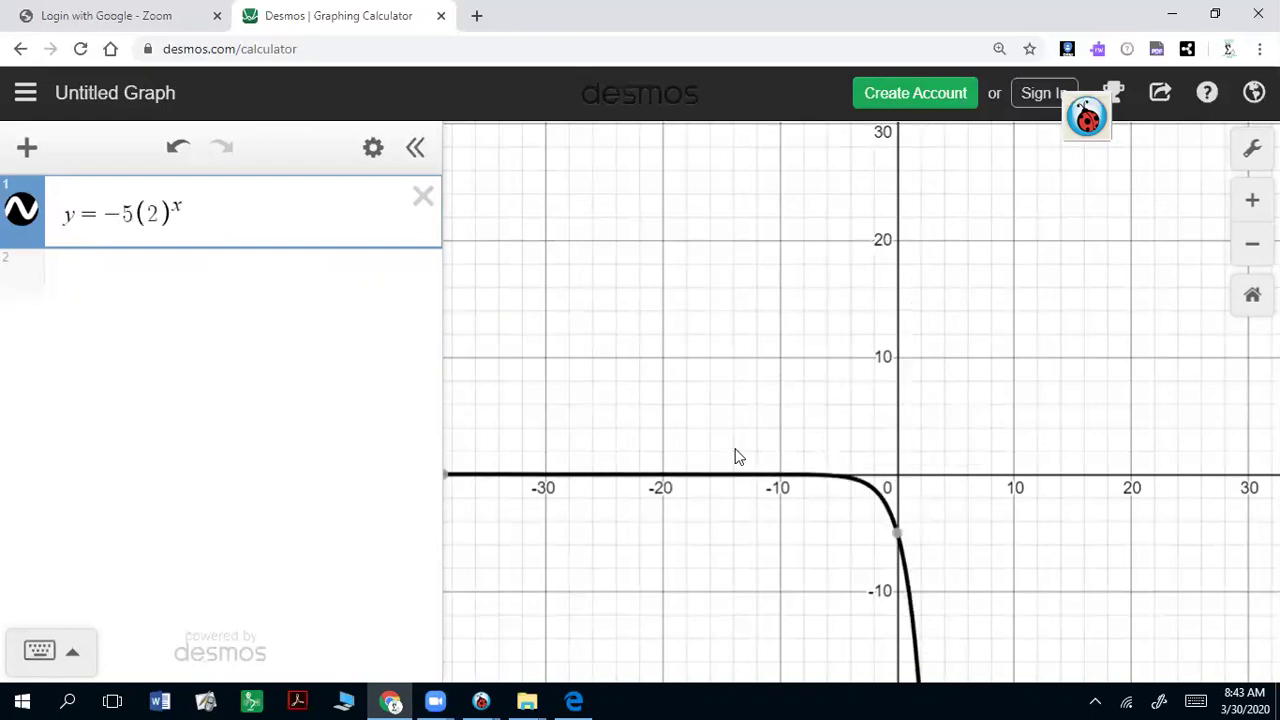
- Append + 4 to make y = -5(2)^x + 4, then delete the whole expression
{"action": "left_click", "coordinate": [899, 536]}
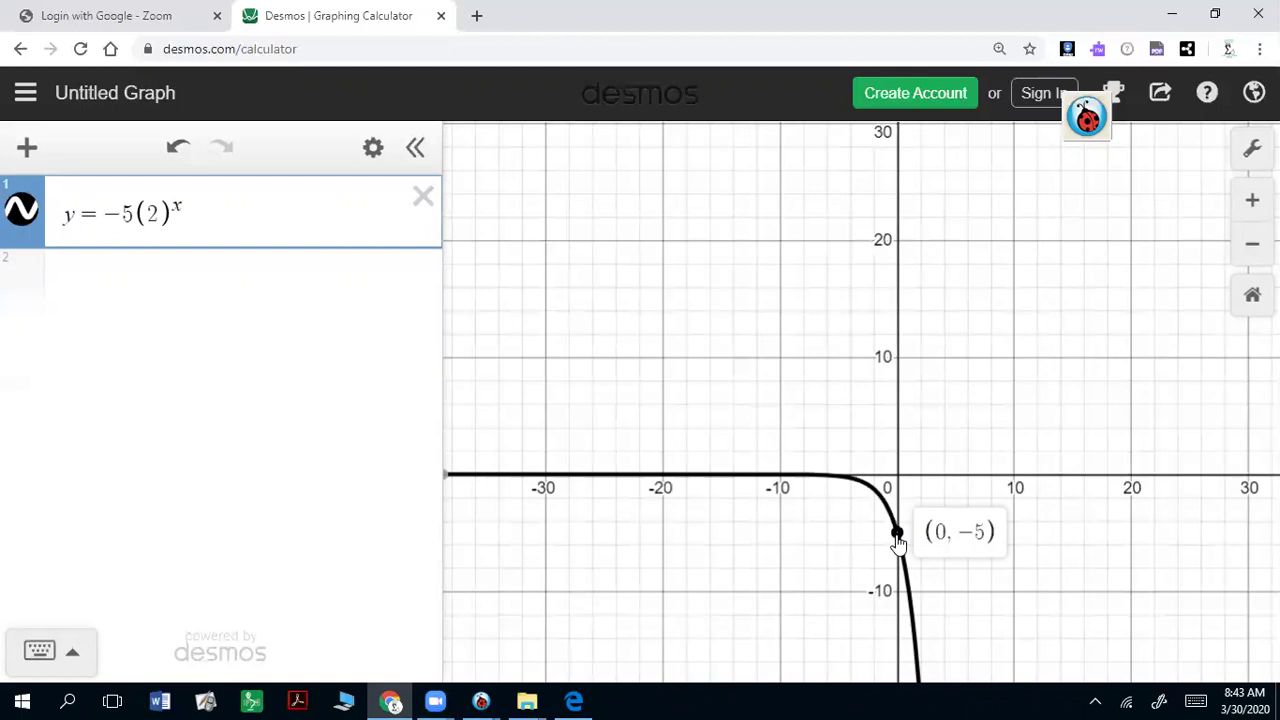
{"action": "left_click", "coordinate": [275, 212]}
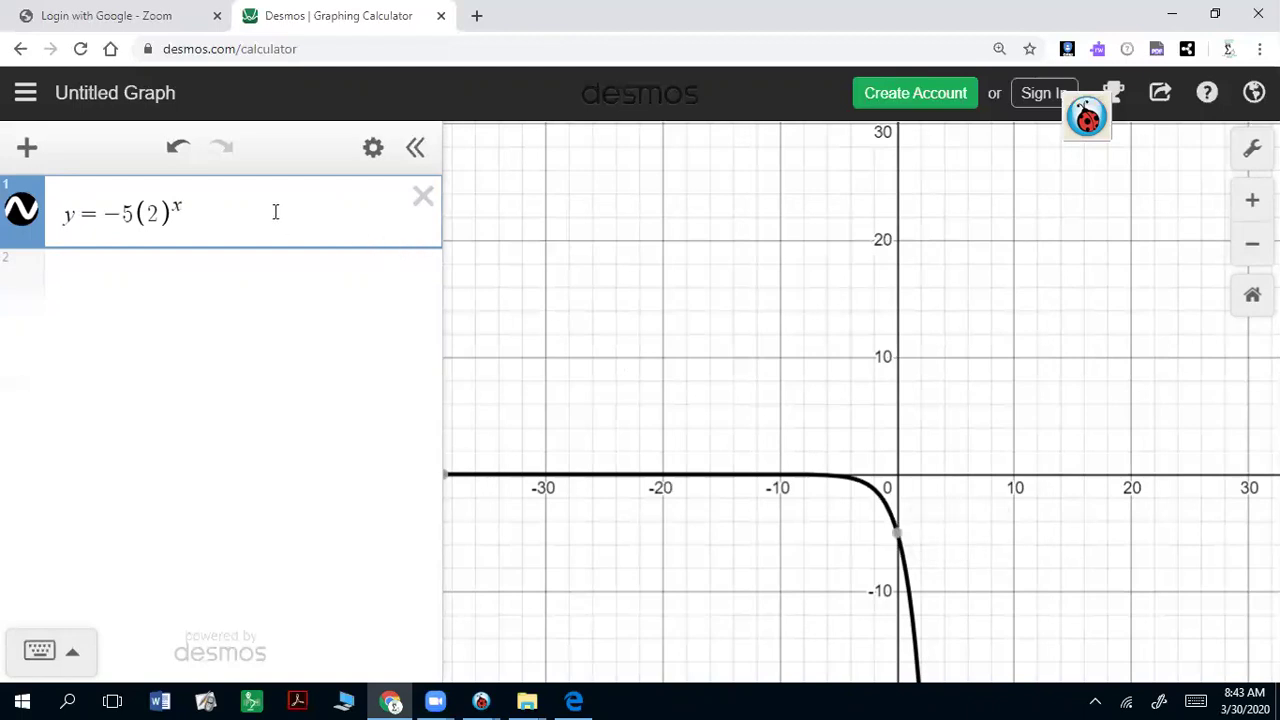
{"action": "type", "text": "+ "}
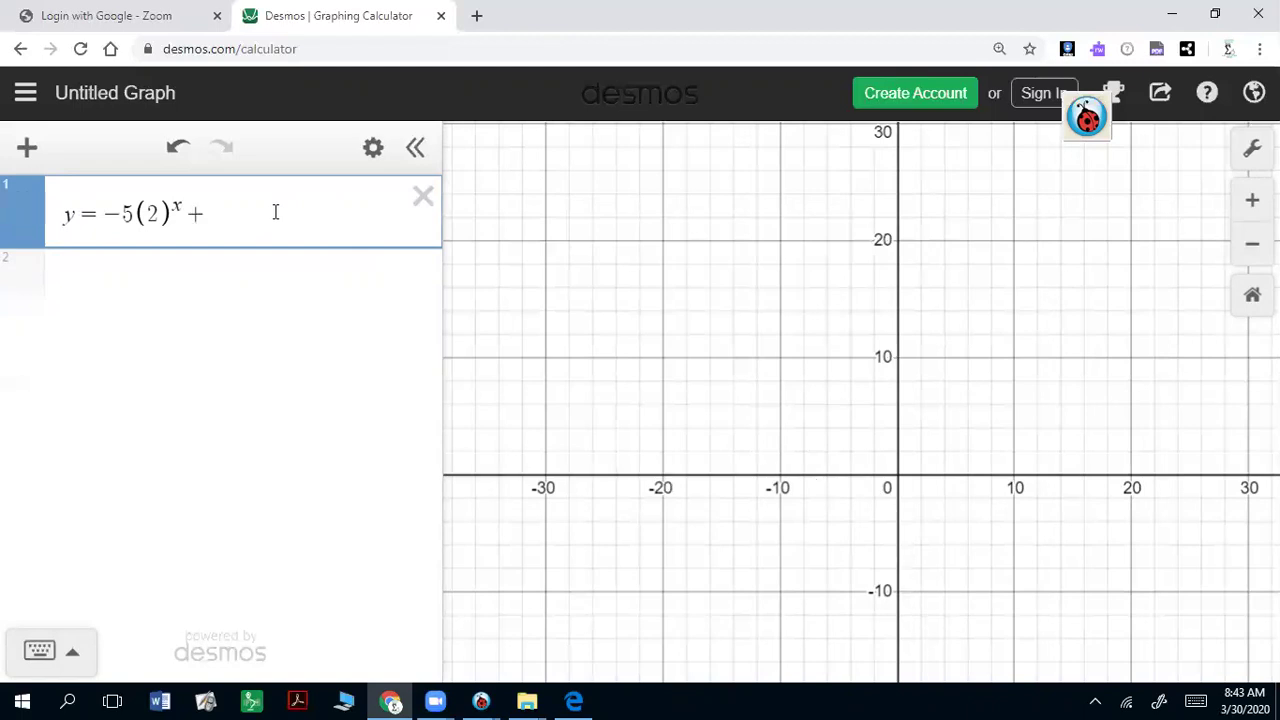
{"action": "type", "text": "4"}
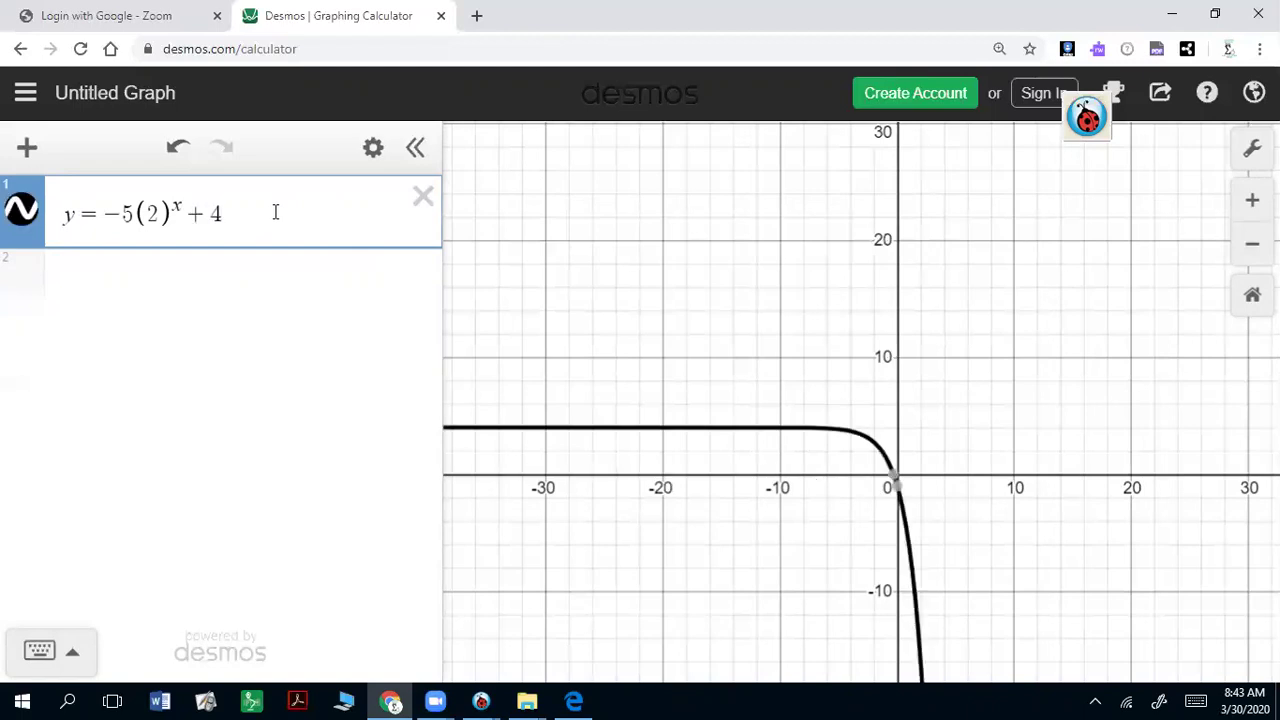
{"action": "mouse_move", "coordinate": [897, 493]}
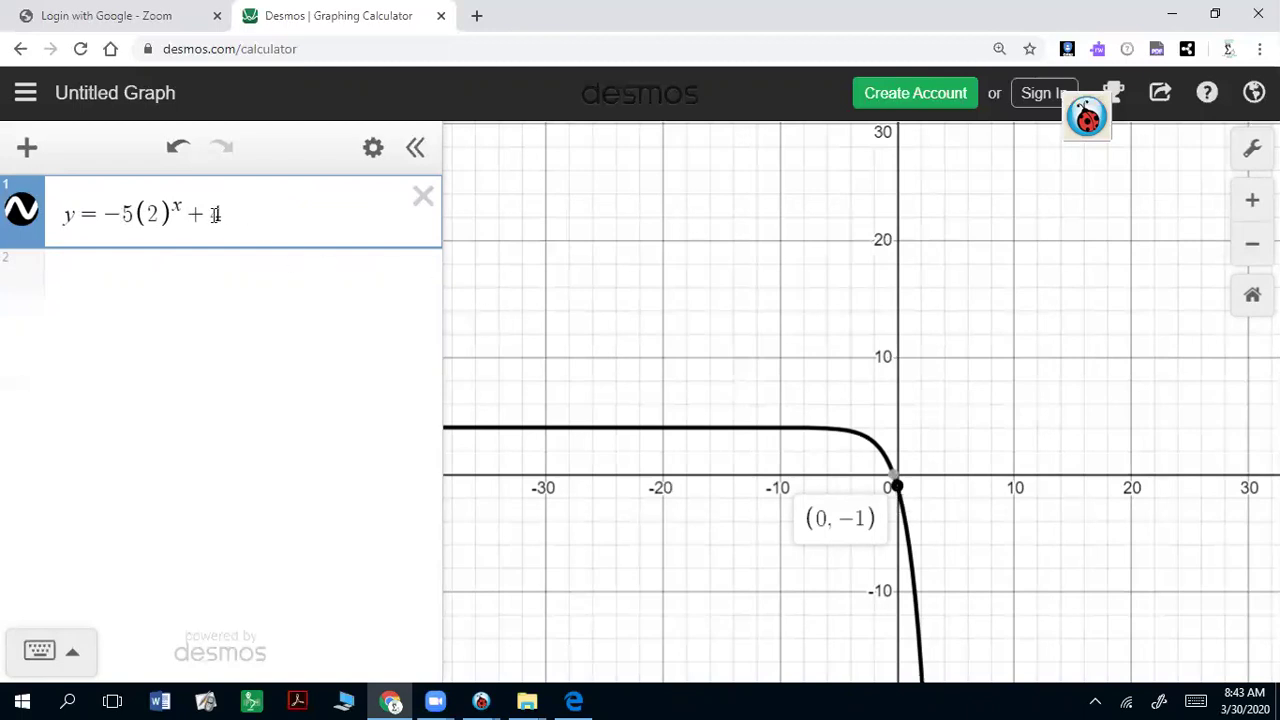
{"action": "left_click_drag", "start_coordinate": [248, 218], "coordinate": [38, 232]}
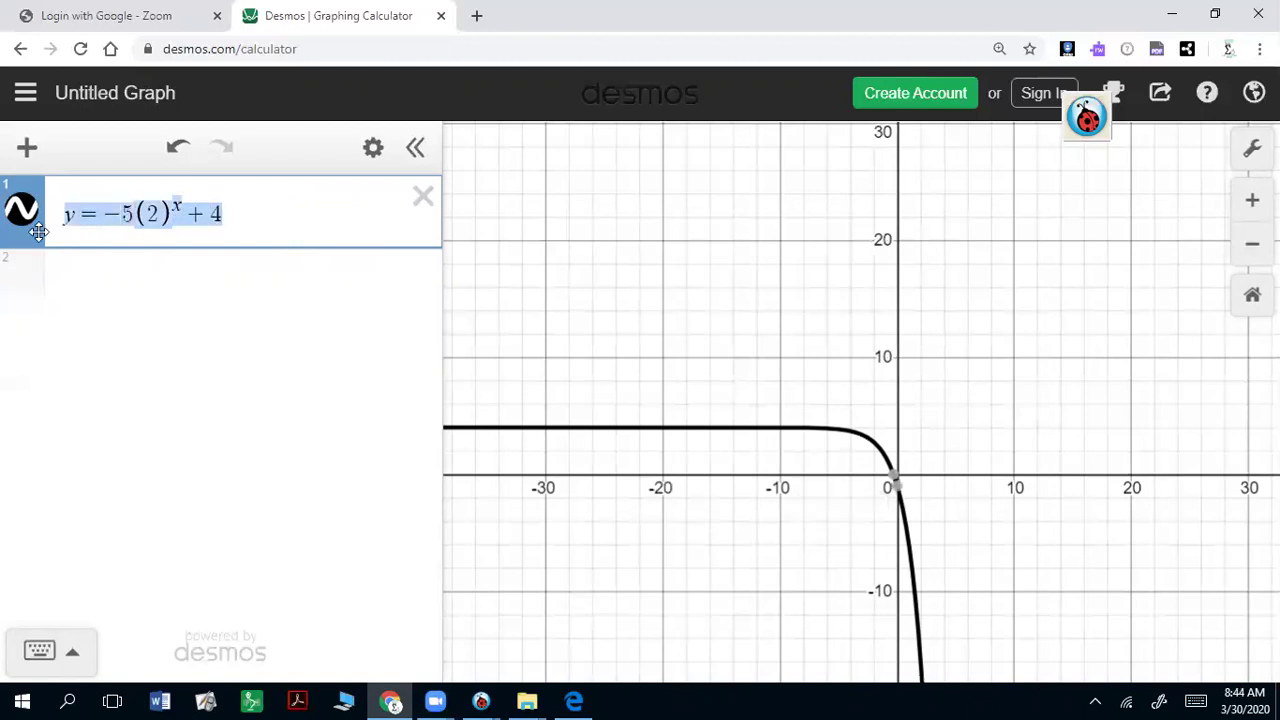
{"action": "key", "text": "BackSpace"}
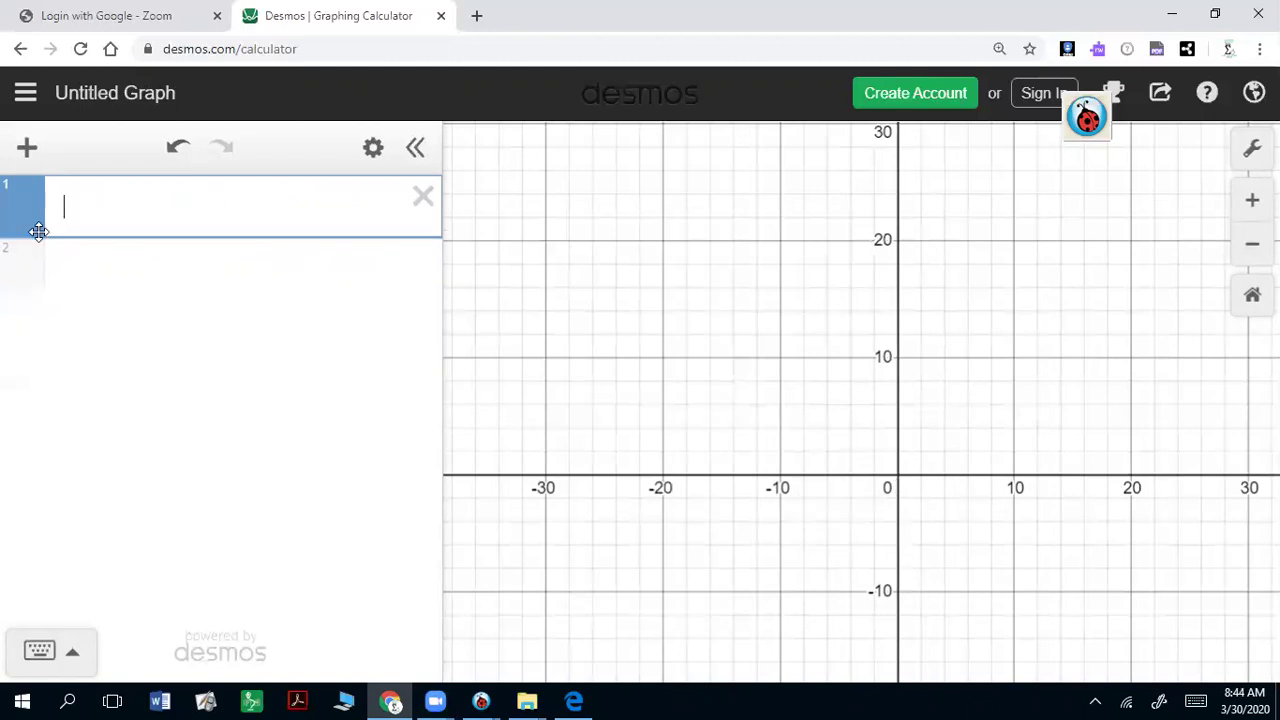
- Bring the Ladibug camera view of the notebook practice problems to the front
{"action": "left_click", "coordinate": [481, 700]}
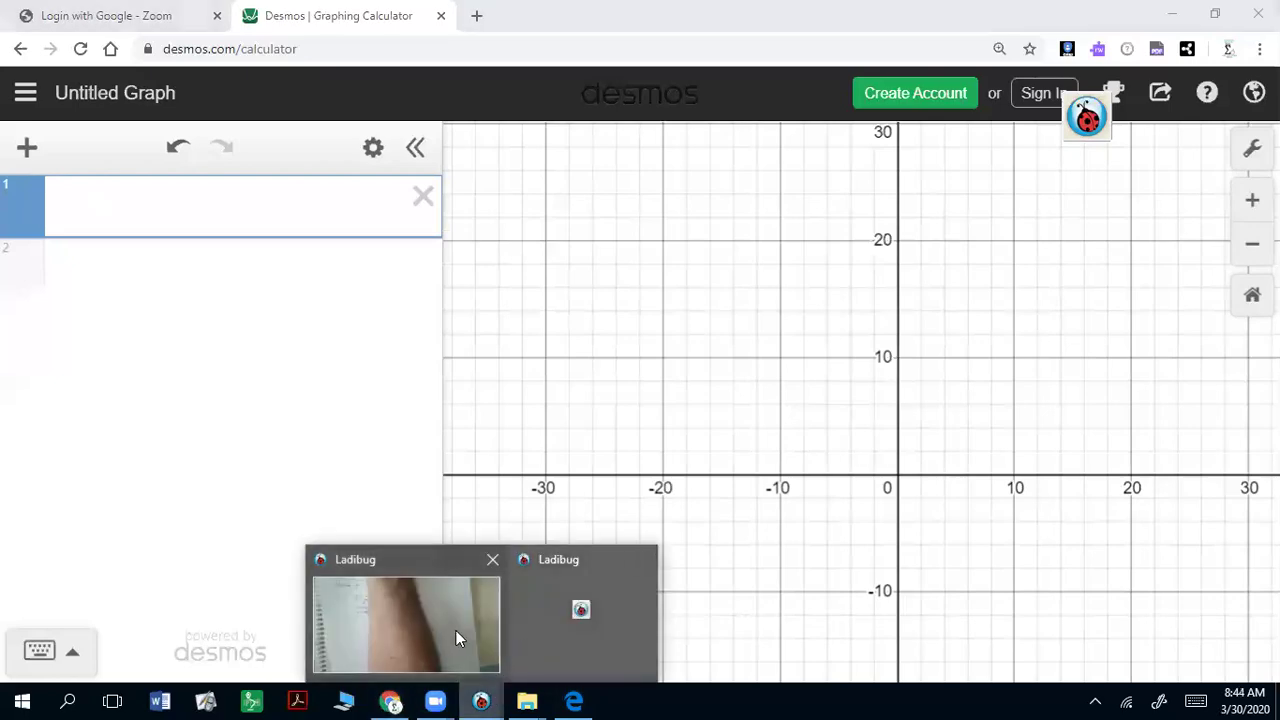
{"action": "left_click", "coordinate": [455, 631]}
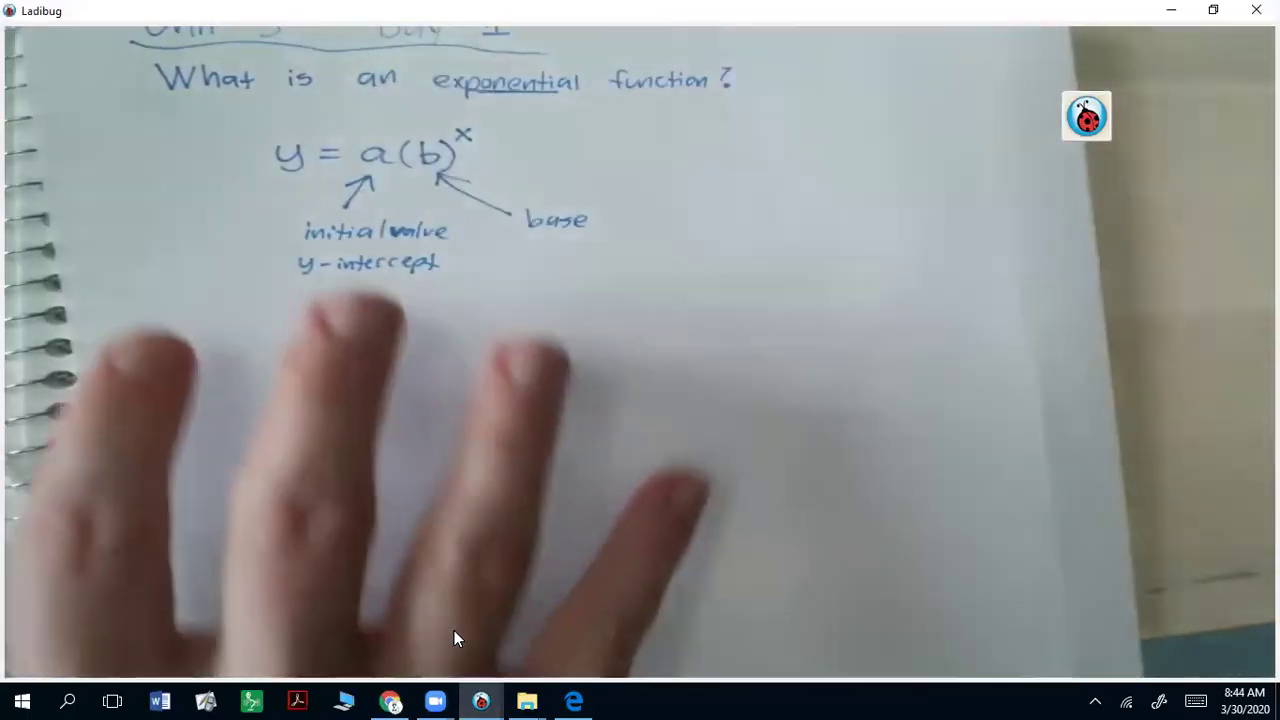